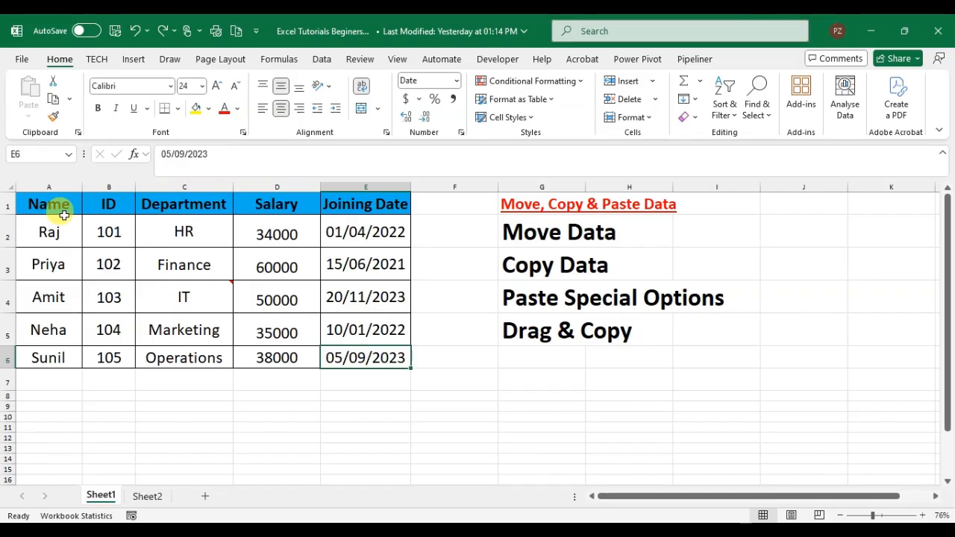
Duplicate the employee table A1:E6 with its top-left corner at cell E9, keeping the original in place.
{"action": "left_click_drag", "start_coordinate": [28, 202], "coordinate": [369, 357]}
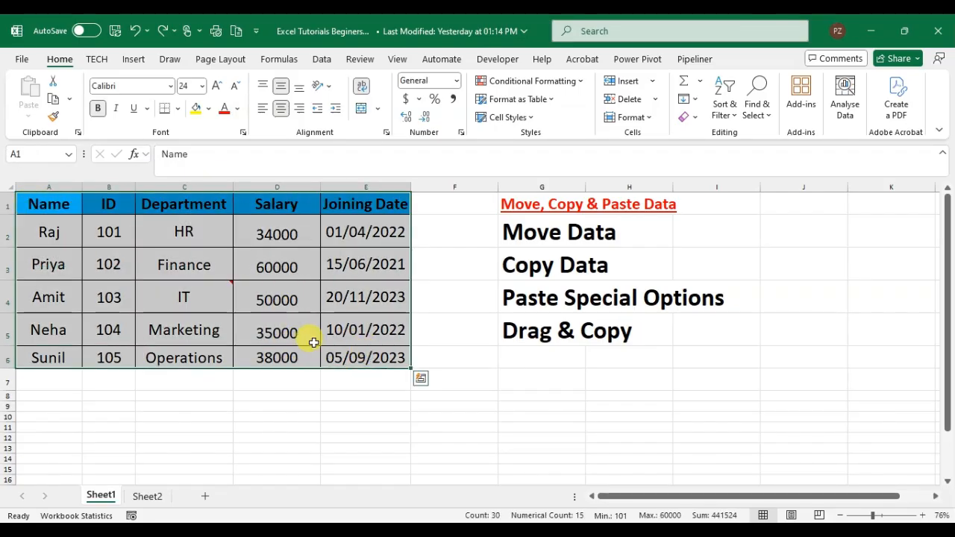
{"action": "left_click", "coordinate": [203, 270]}
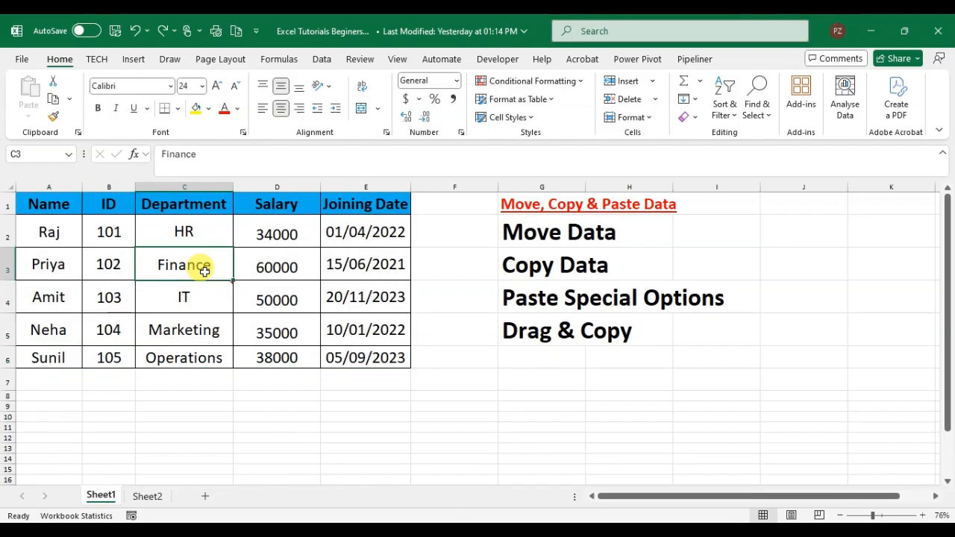
{"action": "key", "text": "ctrl+a"}
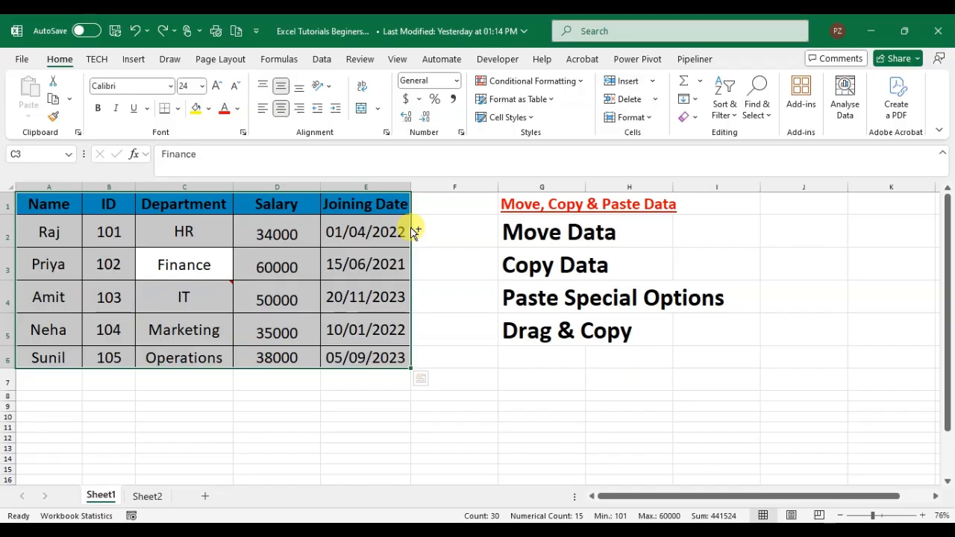
{"action": "left_click_drag", "start_coordinate": [413, 230], "coordinate": [739, 411]}
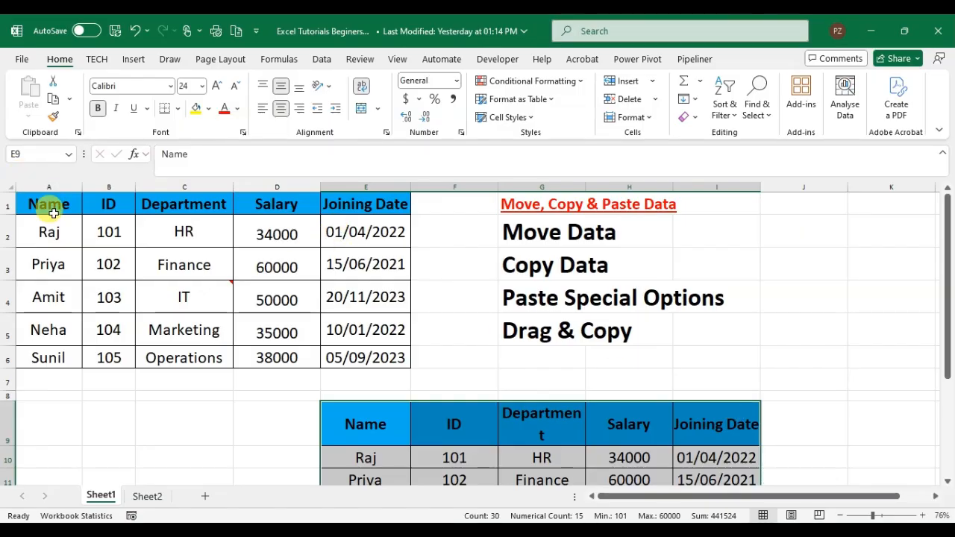
Try moving the employee table A1:E6 to cell J2 with cut and paste, and undo the changes.
{"action": "left_click", "coordinate": [52, 212]}
{"action": "key", "text": "ctrl+a"}
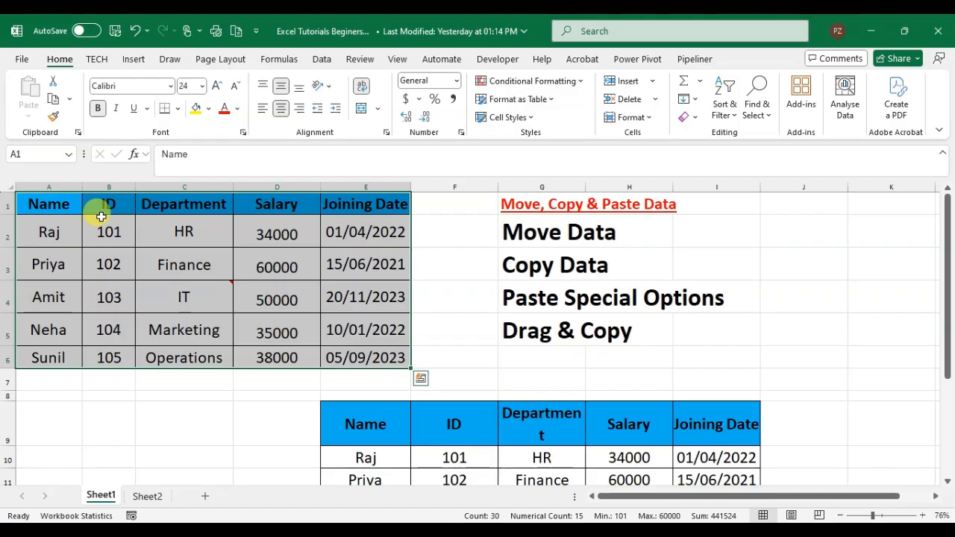
{"action": "key", "text": "ctrl+c"}
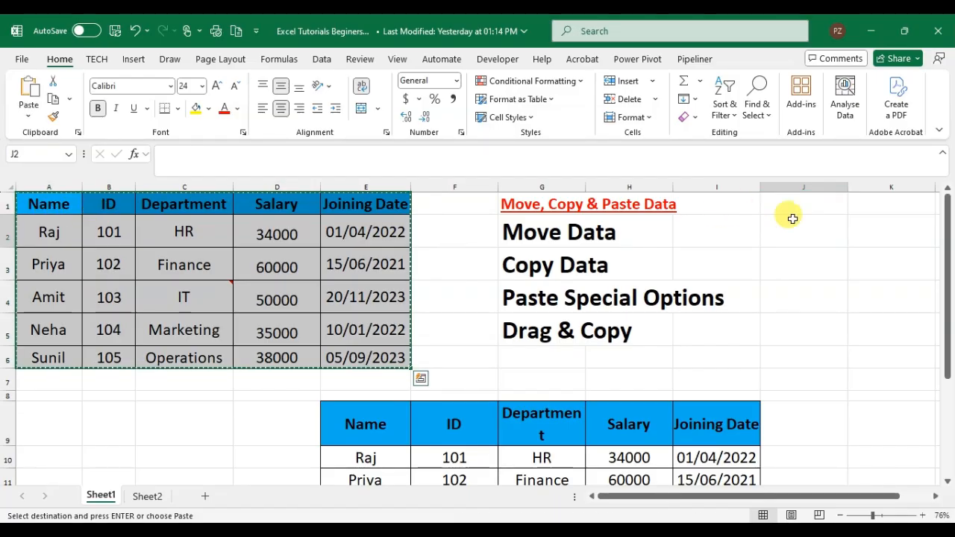
{"action": "left_click", "coordinate": [793, 218]}
{"action": "key", "text": "Right"}
{"action": "key", "text": "Right"}
{"action": "key", "text": "Left"}
{"action": "key", "text": "Left"}
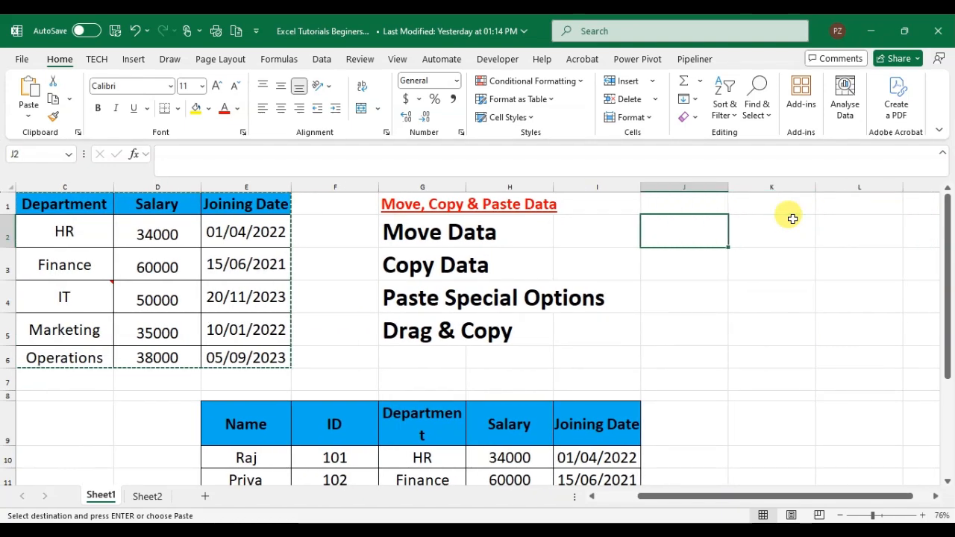
{"action": "key", "text": "ctrl+v"}
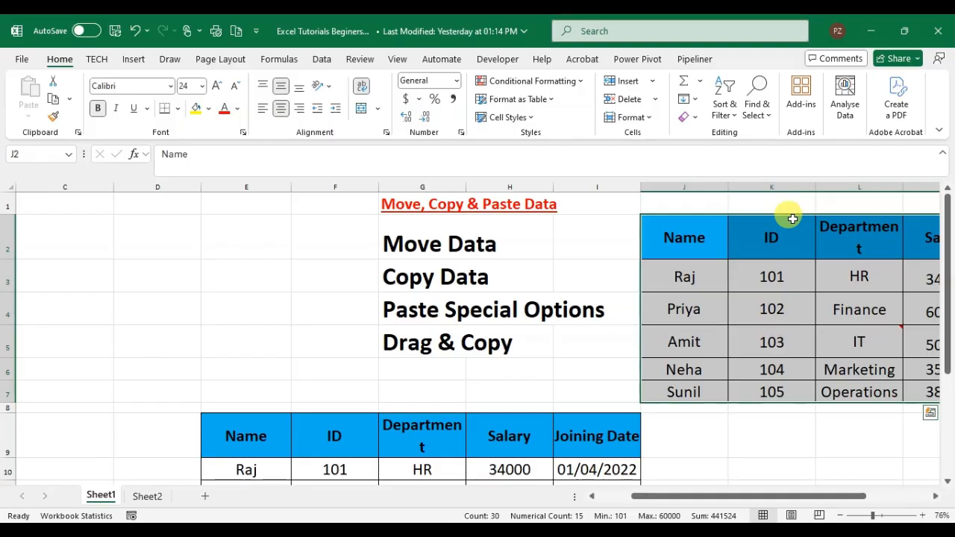
{"action": "key", "text": "ctrl+z"}
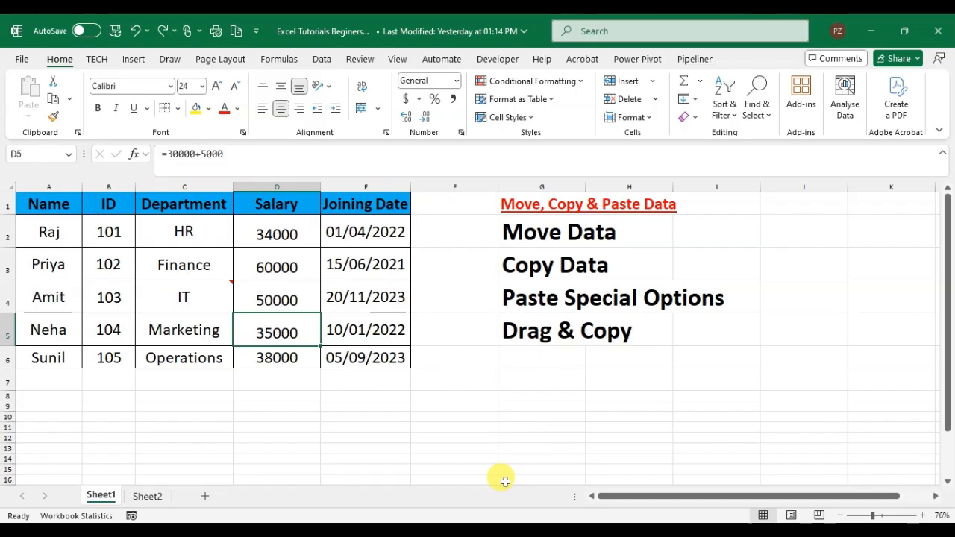
Copy the employee table A1:E6 and paste it at cell G9, ending copy mode.
{"action": "left_click_drag", "start_coordinate": [46, 206], "coordinate": [379, 357]}
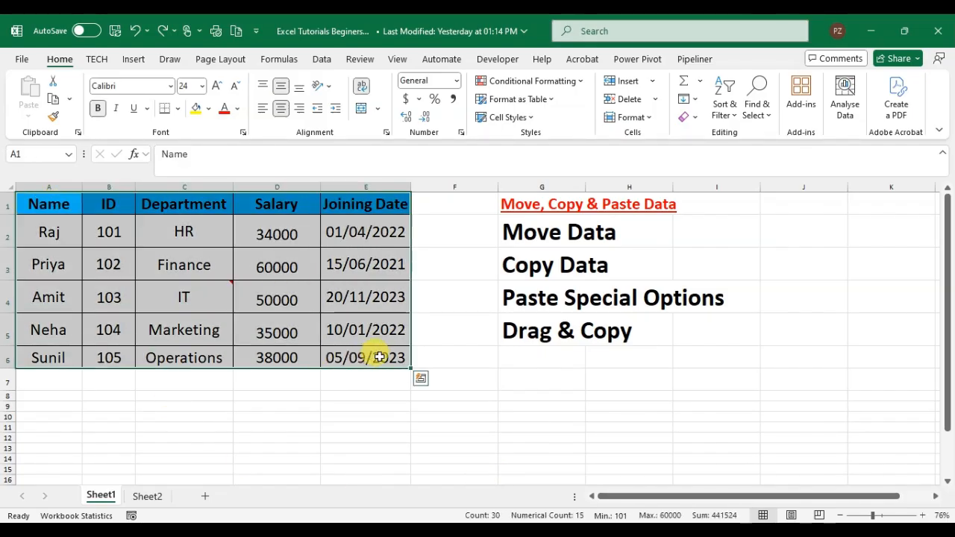
{"action": "key", "text": "ctrl+x"}
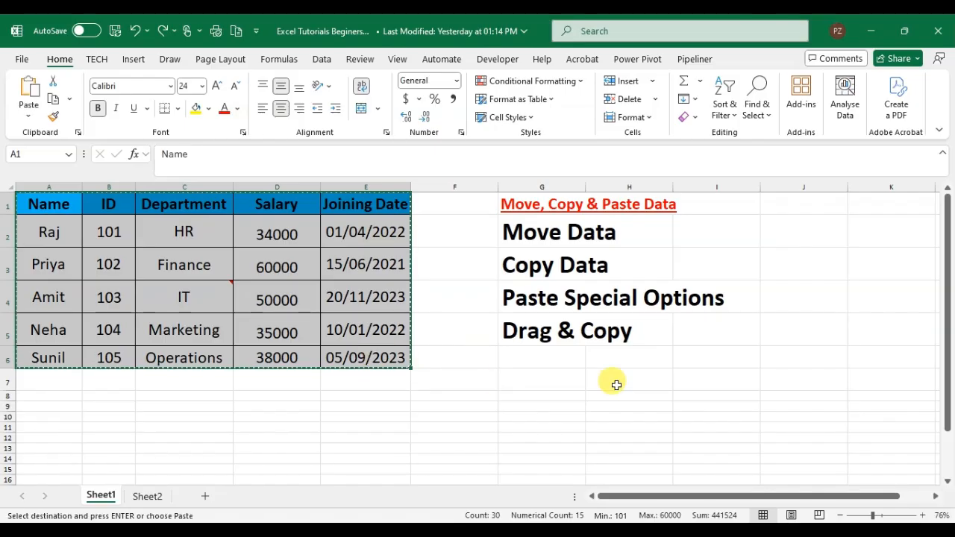
{"action": "left_click", "coordinate": [490, 405]}
{"action": "left_click", "coordinate": [556, 406]}
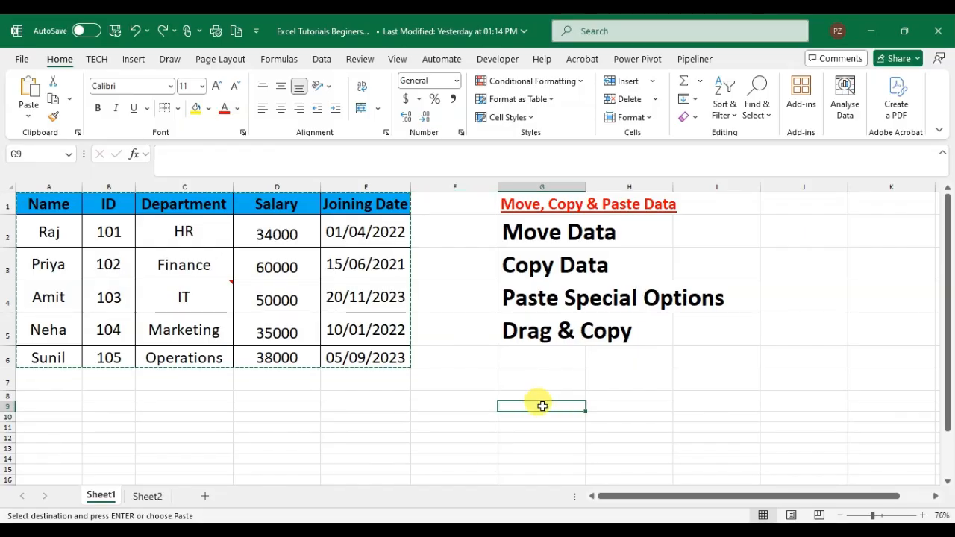
{"action": "key", "text": "ctrl+v"}
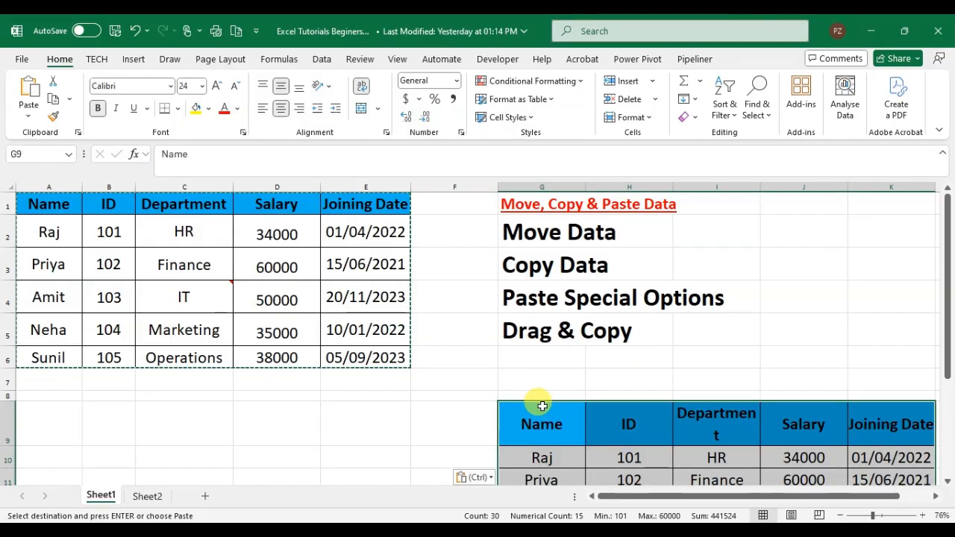
{"action": "key", "text": "Escape"}
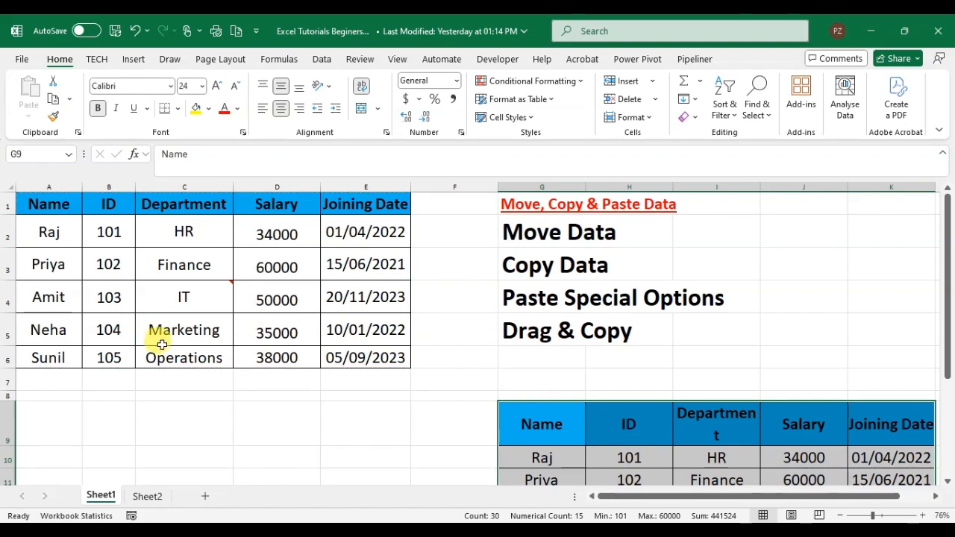
Copy the original employee table A1:E6 and place a regular paste of it at cell A9.
{"action": "left_click_drag", "start_coordinate": [53, 207], "coordinate": [376, 358]}
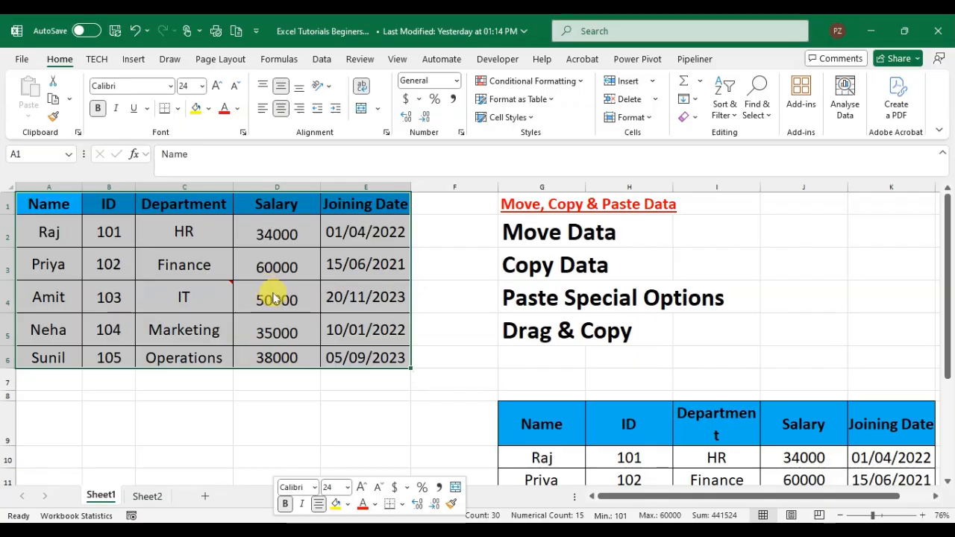
{"action": "right_click", "coordinate": [273, 294]}
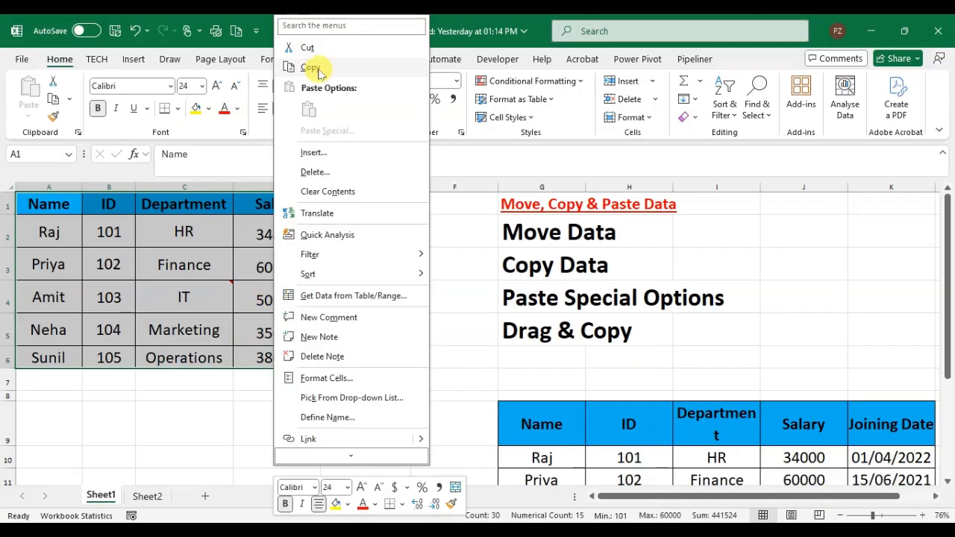
{"action": "left_click", "coordinate": [321, 69]}
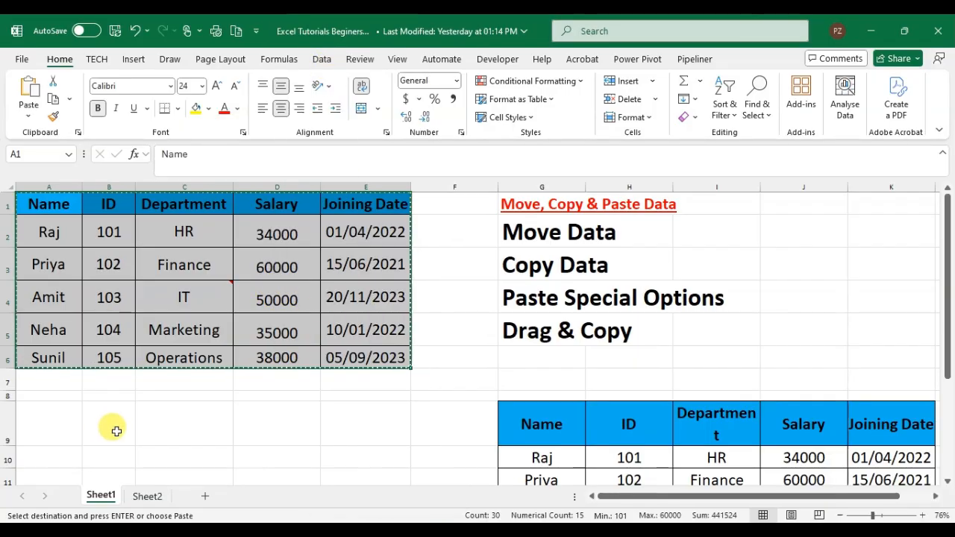
{"action": "left_click", "coordinate": [43, 429]}
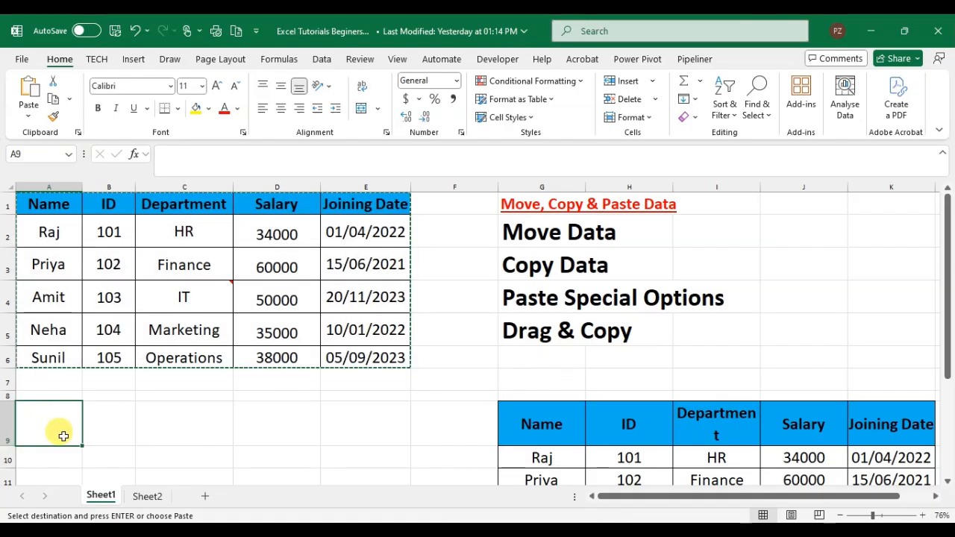
{"action": "right_click", "coordinate": [64, 437]}
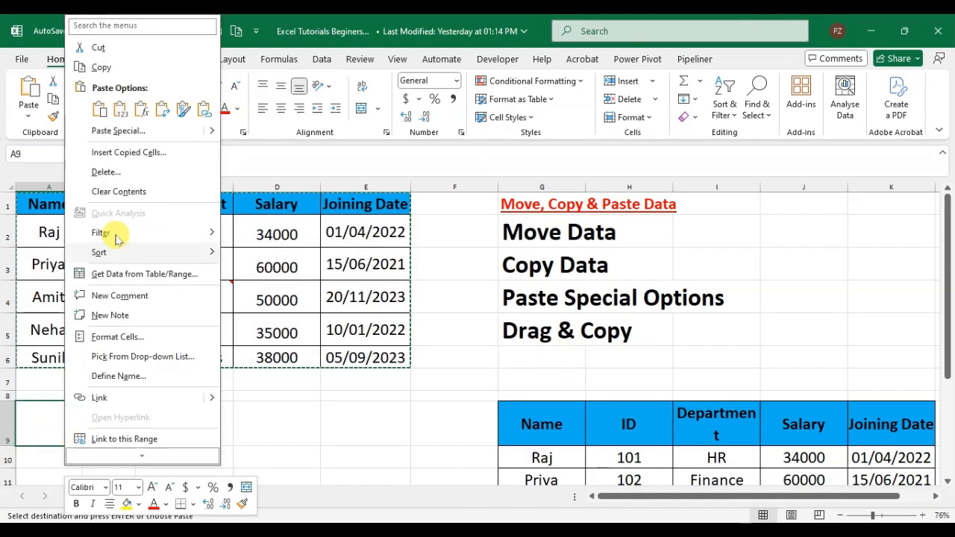
{"action": "left_click", "coordinate": [102, 112]}
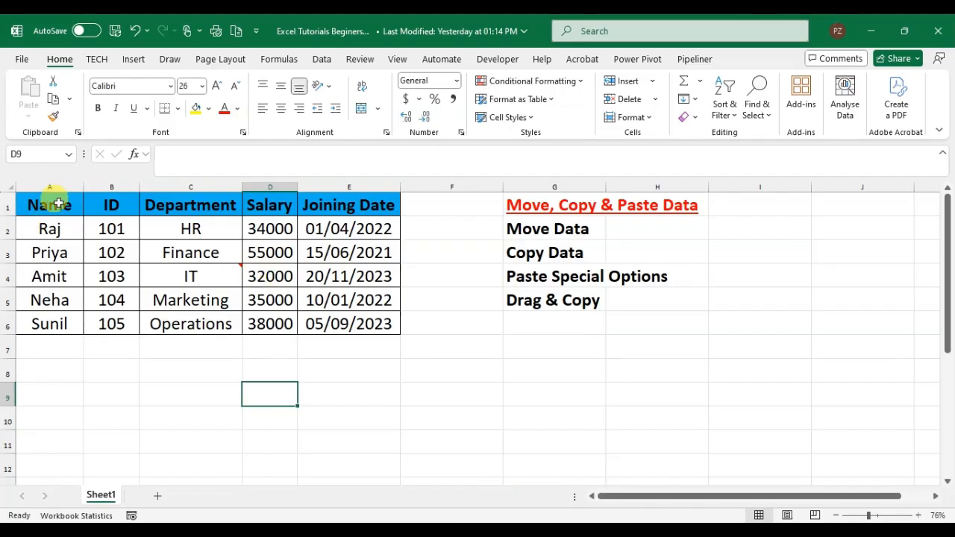
Copy the table A1:E6 and paste only its values at cell A9 using Paste Special.
{"action": "left_click_drag", "start_coordinate": [59, 203], "coordinate": [349, 312]}
{"action": "key", "text": "ctrl+c"}
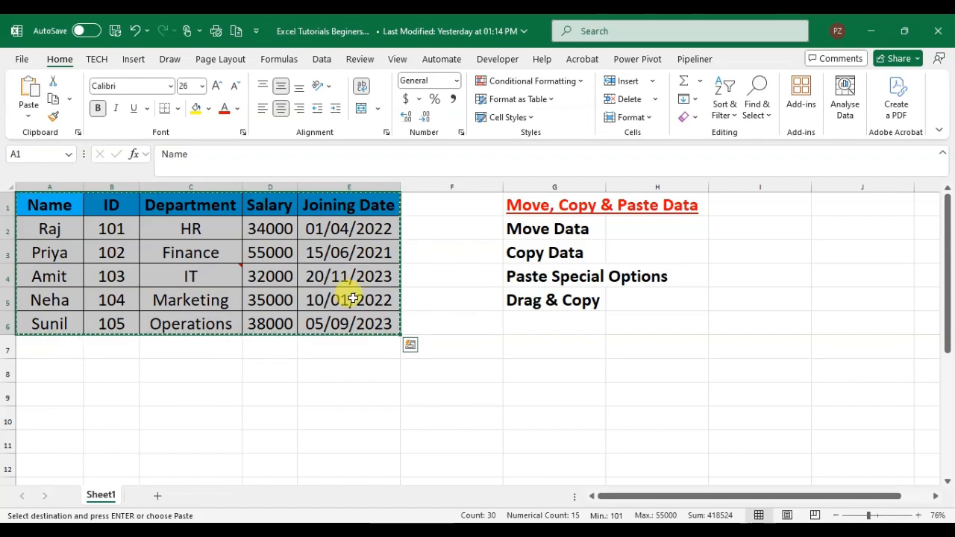
{"action": "left_click", "coordinate": [48, 388]}
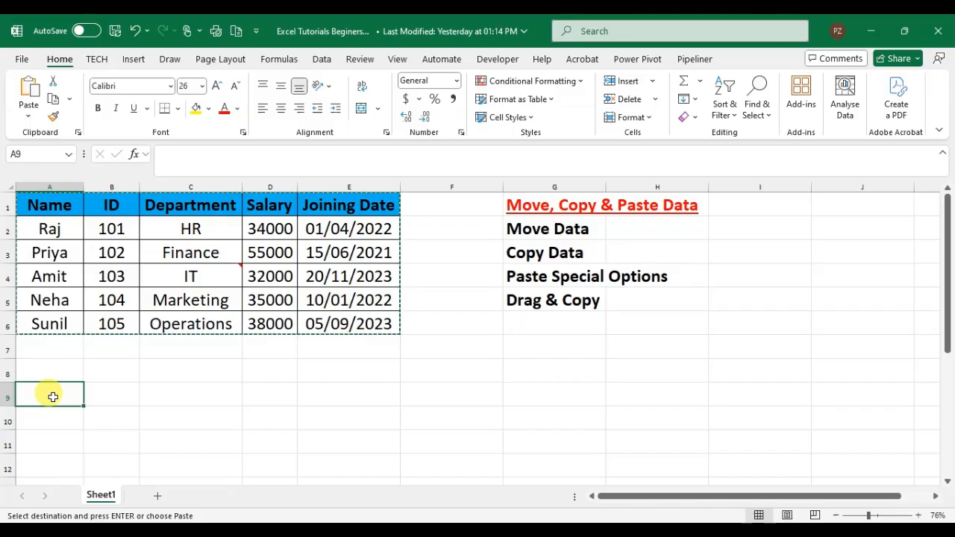
{"action": "key", "text": "ctrl+alt+v"}
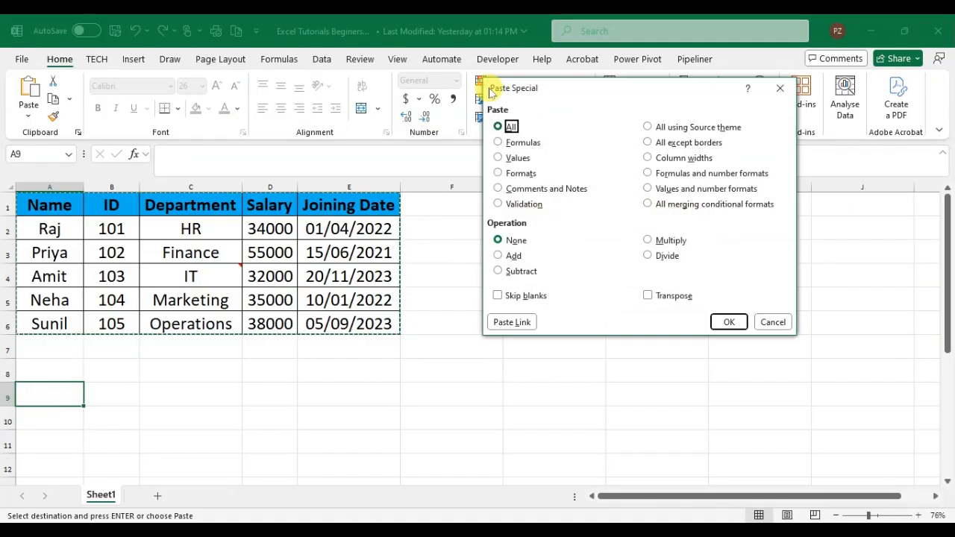
{"action": "left_click_drag", "start_coordinate": [575, 89], "coordinate": [503, 187]}
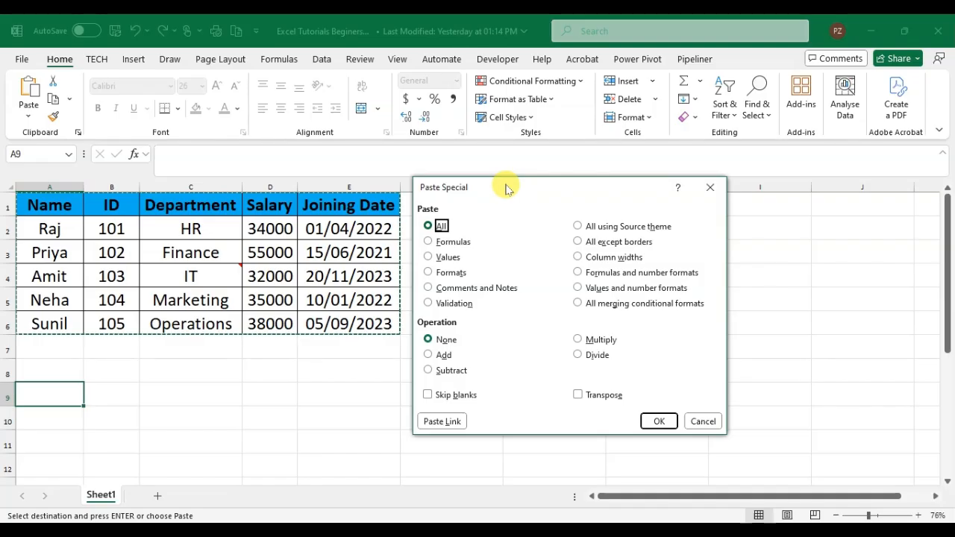
{"action": "left_click", "coordinate": [450, 260]}
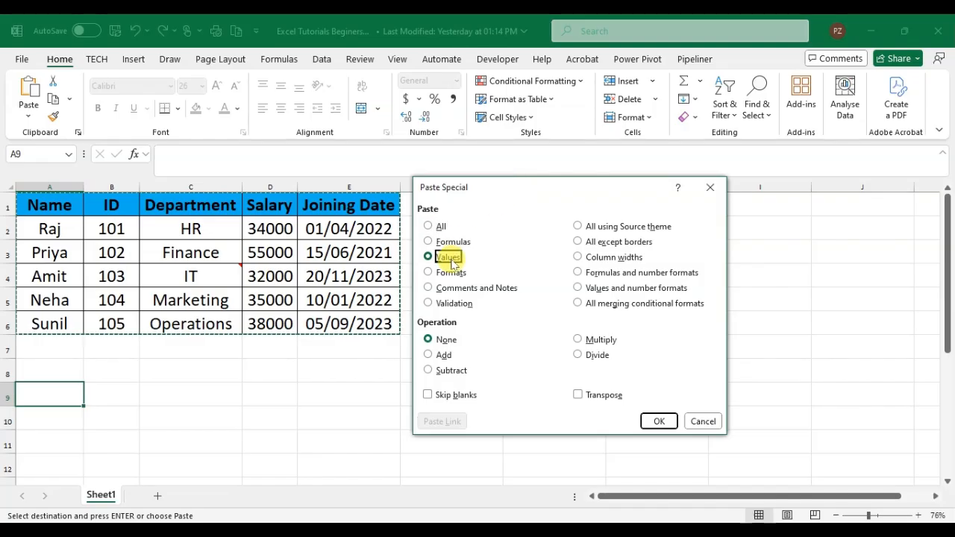
{"action": "left_click", "coordinate": [656, 419]}
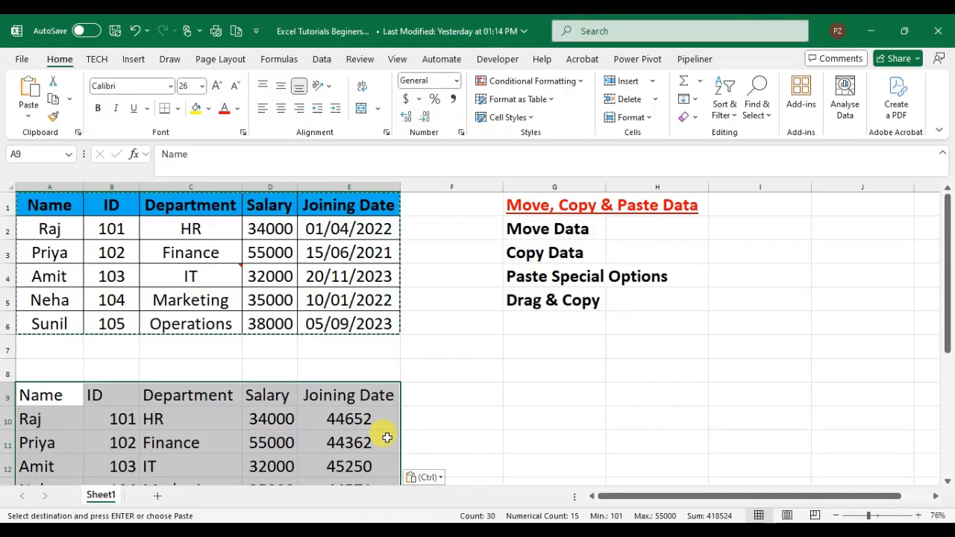
Compare the contents of the original Salary cells with the values-only copies below them.
{"action": "left_click", "coordinate": [284, 255]}
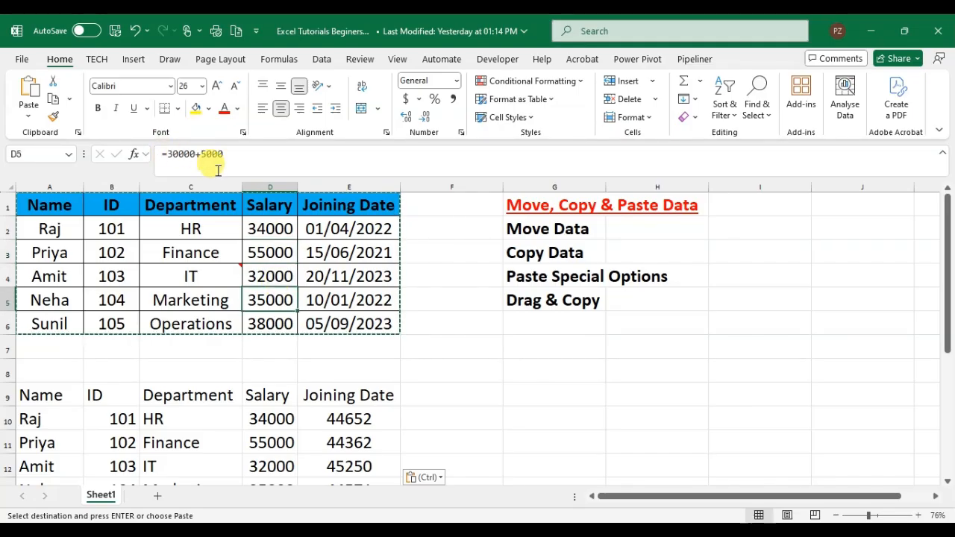
{"action": "left_click", "coordinate": [271, 419]}
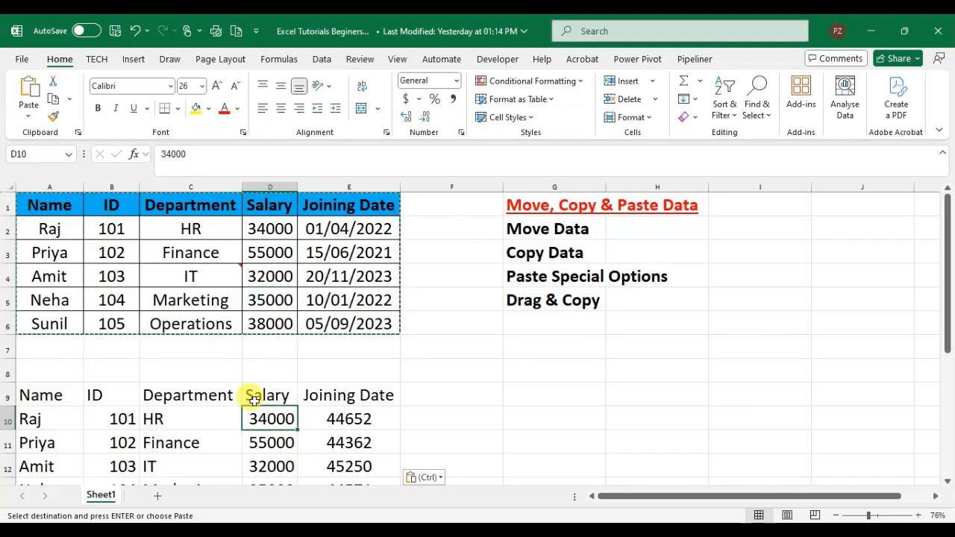
{"action": "left_click", "coordinate": [274, 442]}
{"action": "left_click", "coordinate": [278, 465]}
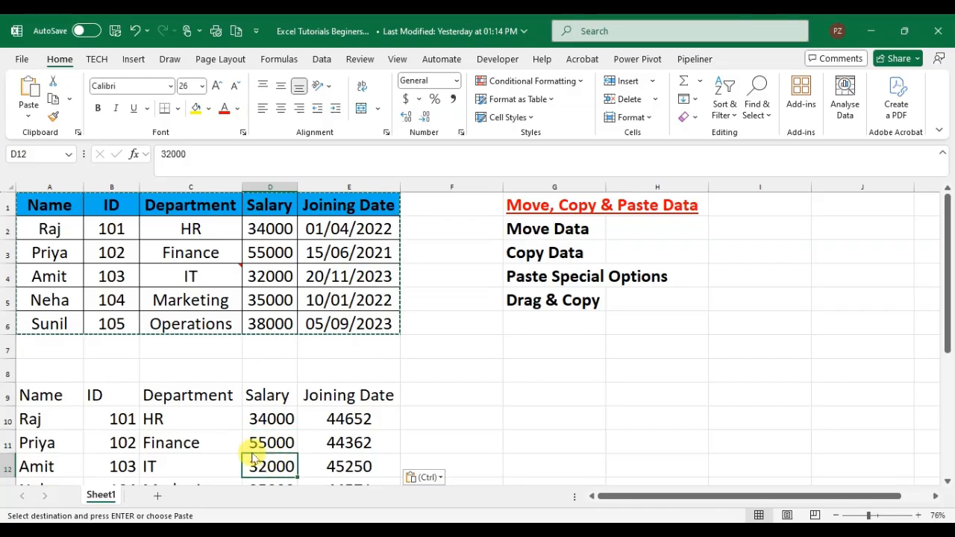
{"action": "key", "text": "Down"}
{"action": "key", "text": "Down"}
{"action": "key", "text": "Down"}
{"action": "key", "text": "Down"}
{"action": "key", "text": "Down"}
{"action": "key", "text": "Down"}
{"action": "key", "text": "Up"}
{"action": "key", "text": "Up"}
{"action": "key", "text": "Up"}
{"action": "key", "text": "Up"}
{"action": "key", "text": "Up"}
{"action": "key", "text": "Up"}
{"action": "key", "text": "Up"}
{"action": "key", "text": "Up"}
{"action": "key", "text": "Up"}
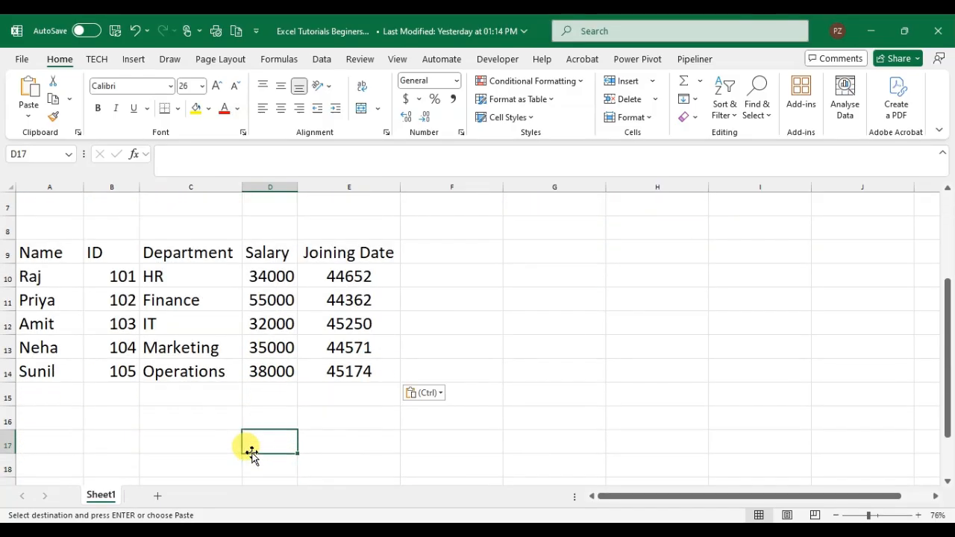
{"action": "key", "text": "Up"}
{"action": "key", "text": "Up"}
{"action": "key", "text": "Up"}
{"action": "key", "text": "Up"}
{"action": "key", "text": "Up"}
{"action": "key", "text": "Up"}
{"action": "key", "text": "Up"}
{"action": "key", "text": "Down"}
{"action": "key", "text": "Down"}
{"action": "key", "text": "Down"}
{"action": "key", "text": "Down"}
{"action": "key", "text": "Down"}
{"action": "key", "text": "Down"}
{"action": "key", "text": "Down"}
{"action": "key", "text": "Down"}
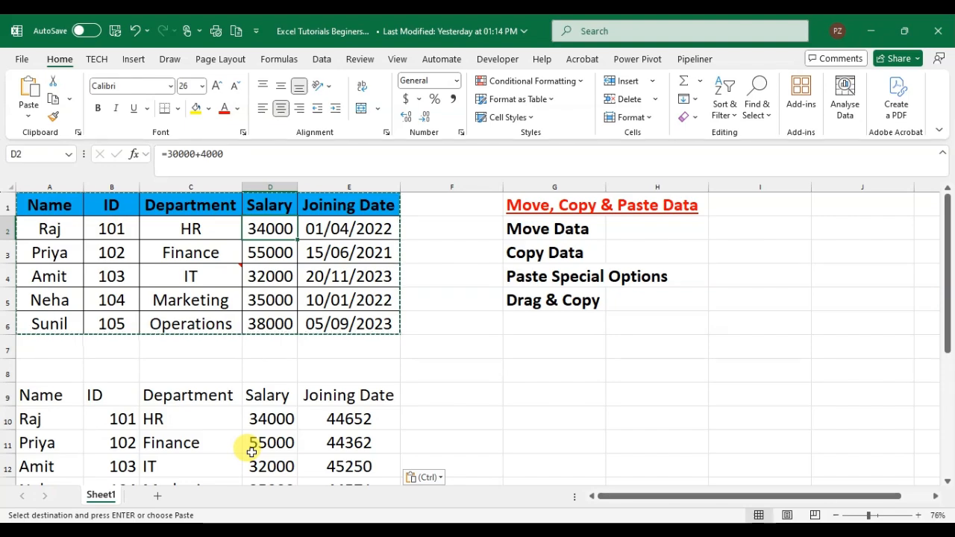
Delete the contents of the entire values-only table that starts at cell A9.
{"action": "key", "text": "Left"}
{"action": "key", "text": "Left"}
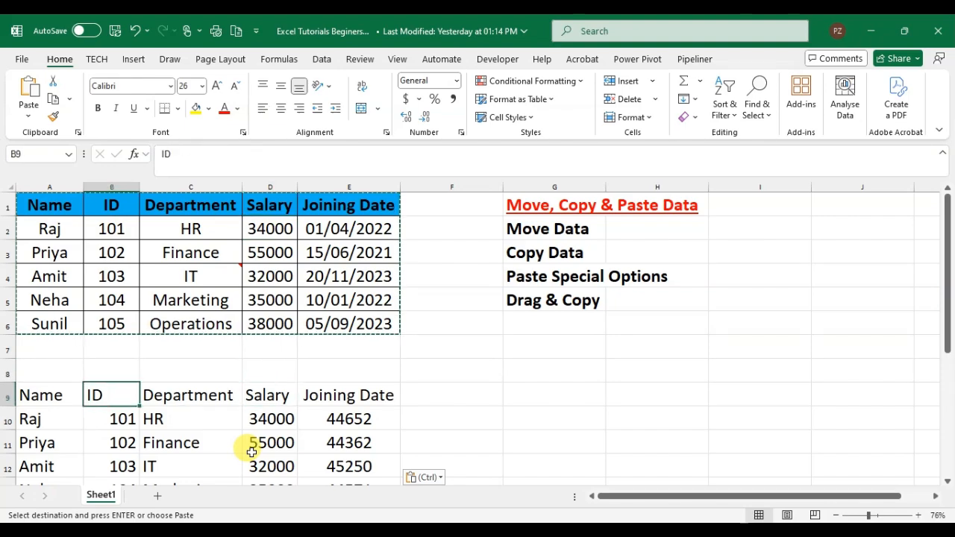
{"action": "key", "text": "Left"}
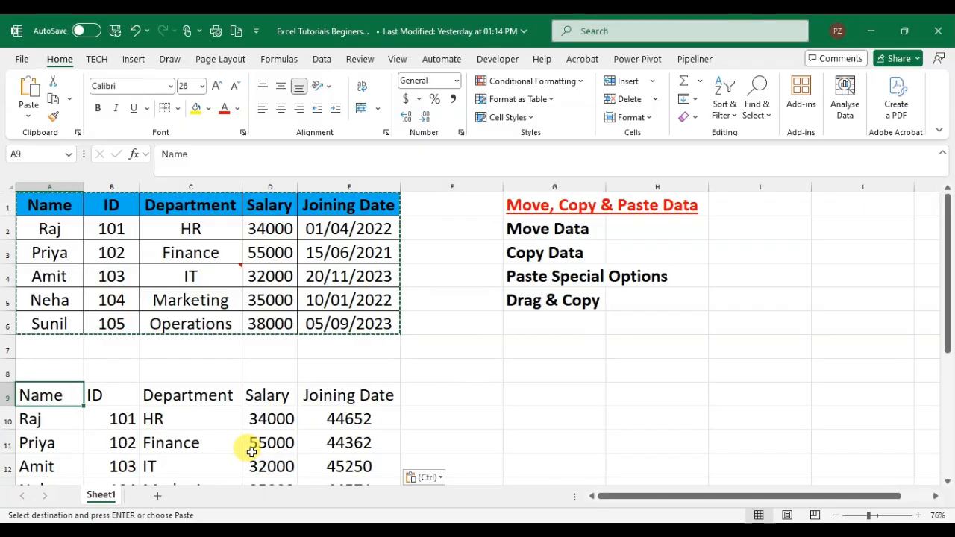
{"action": "key", "text": "ctrl+a"}
{"action": "key", "text": "Delete"}
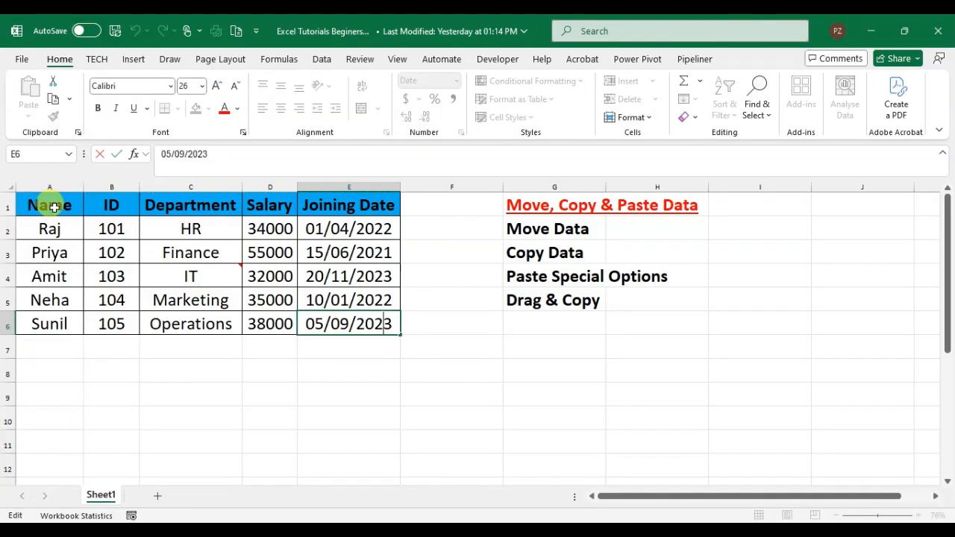
Copy the employee table A1:E6 and paste only its formulas at cell A9 using Paste Special.
{"action": "left_click_drag", "start_coordinate": [54, 208], "coordinate": [342, 310]}
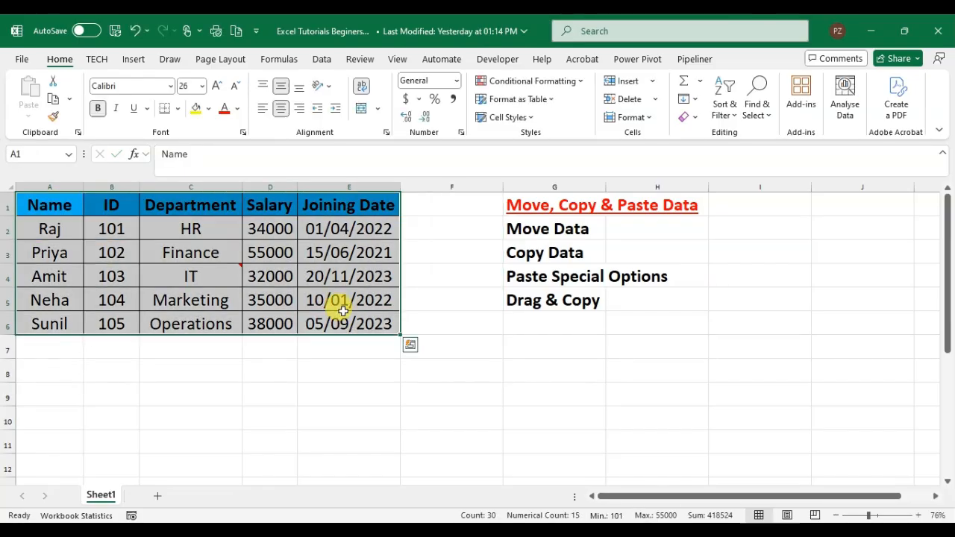
{"action": "key", "text": "ctrl+c"}
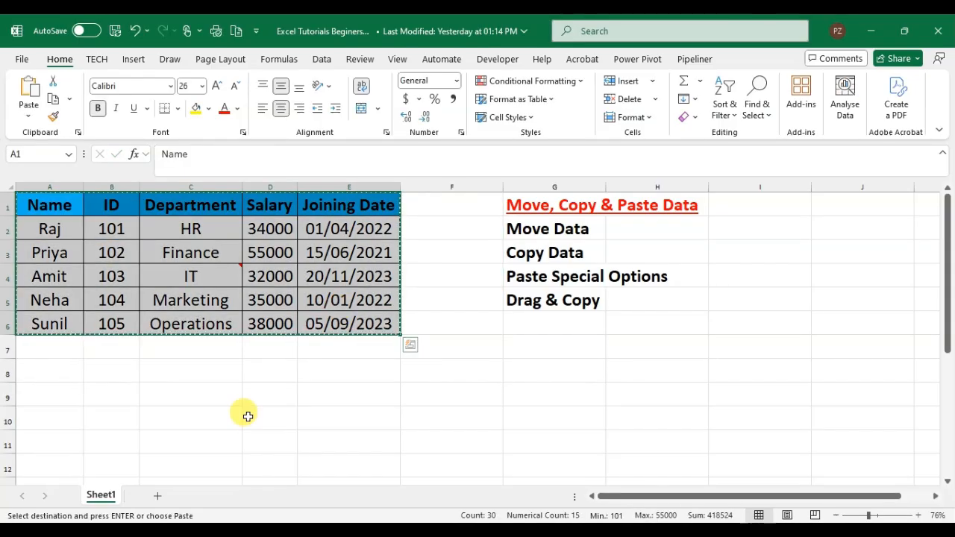
{"action": "left_click_drag", "start_coordinate": [45, 351], "coordinate": [32, 384]}
{"action": "left_click", "coordinate": [32, 384]}
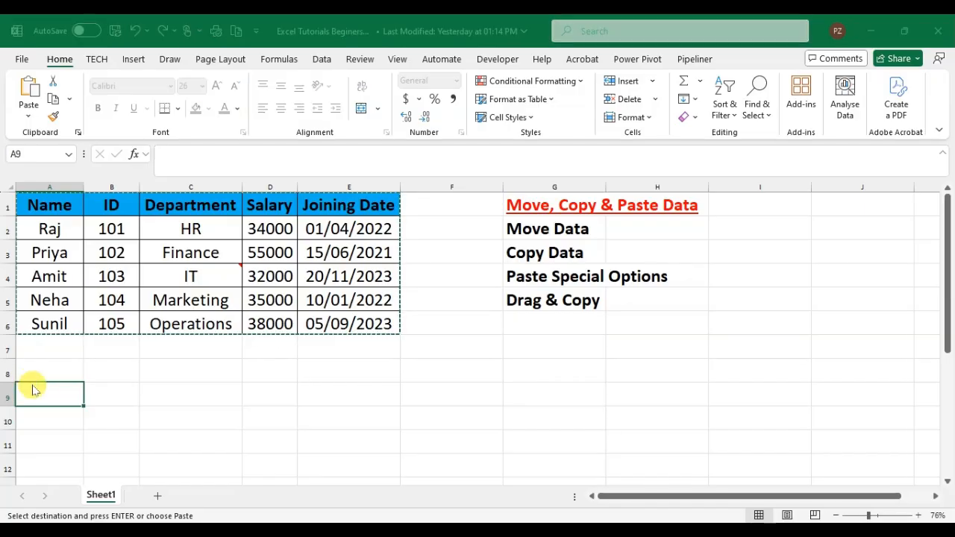
{"action": "key", "text": "ctrl+alt+v"}
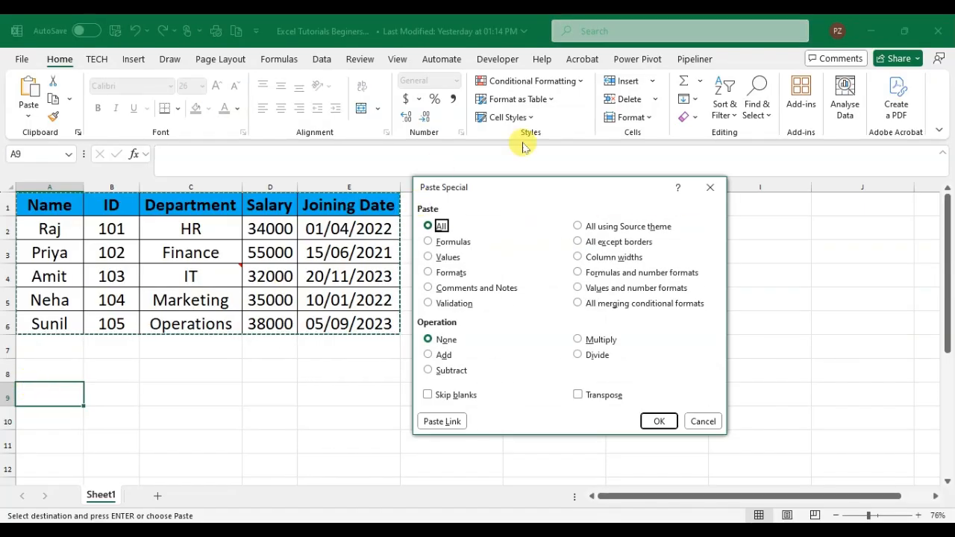
{"action": "left_click", "coordinate": [446, 243]}
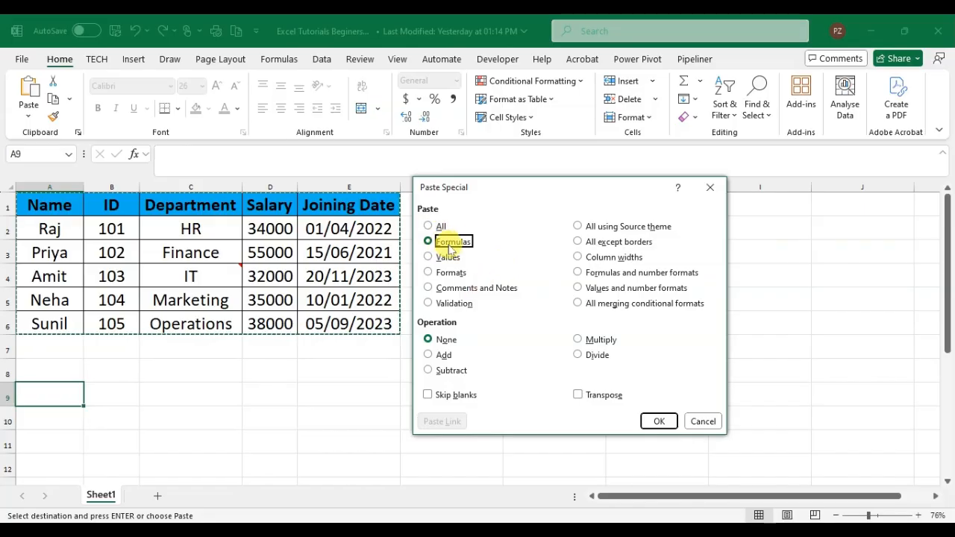
{"action": "left_click", "coordinate": [659, 422]}
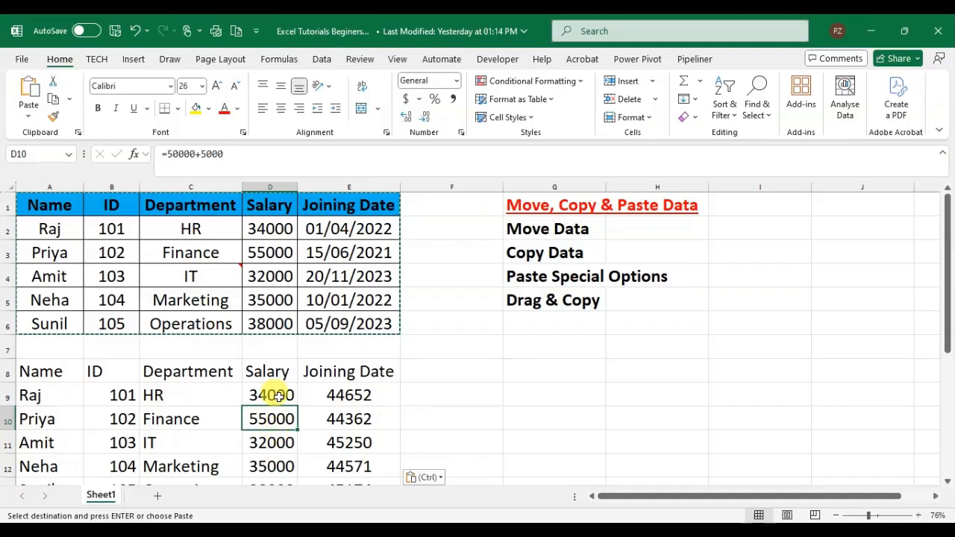
Compare the formulas behind the pasted Salary cells with those in the original Salary column.
{"action": "left_click", "coordinate": [276, 394]}
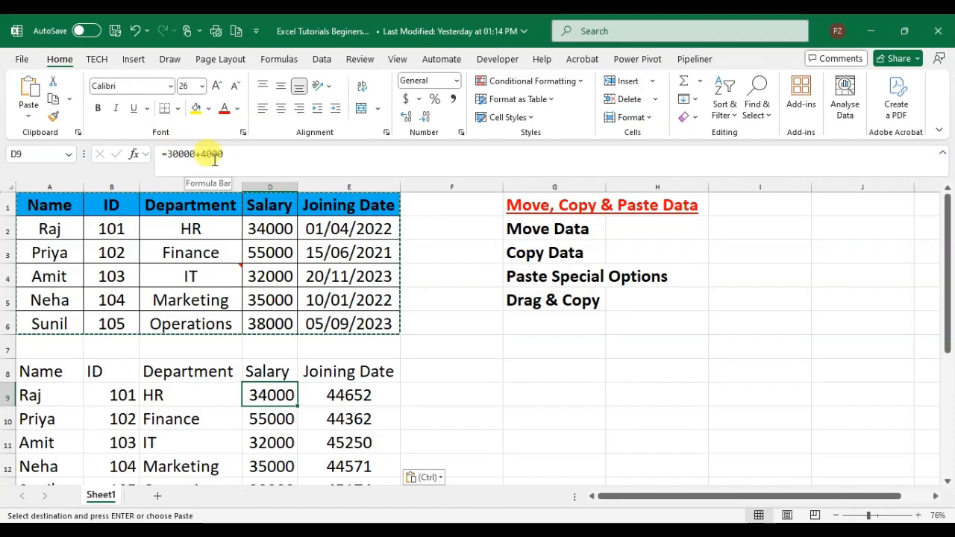
{"action": "left_click", "coordinate": [281, 233]}
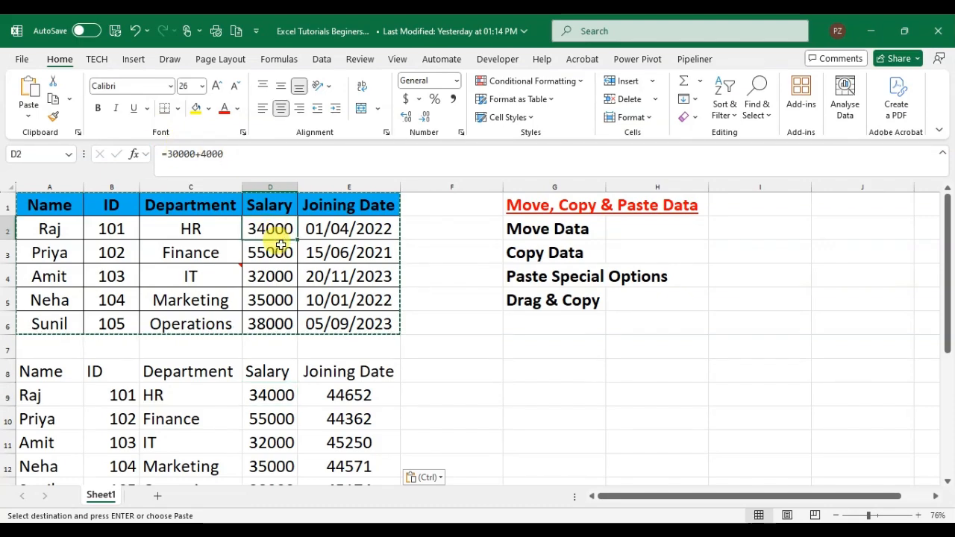
{"action": "left_click", "coordinate": [267, 420]}
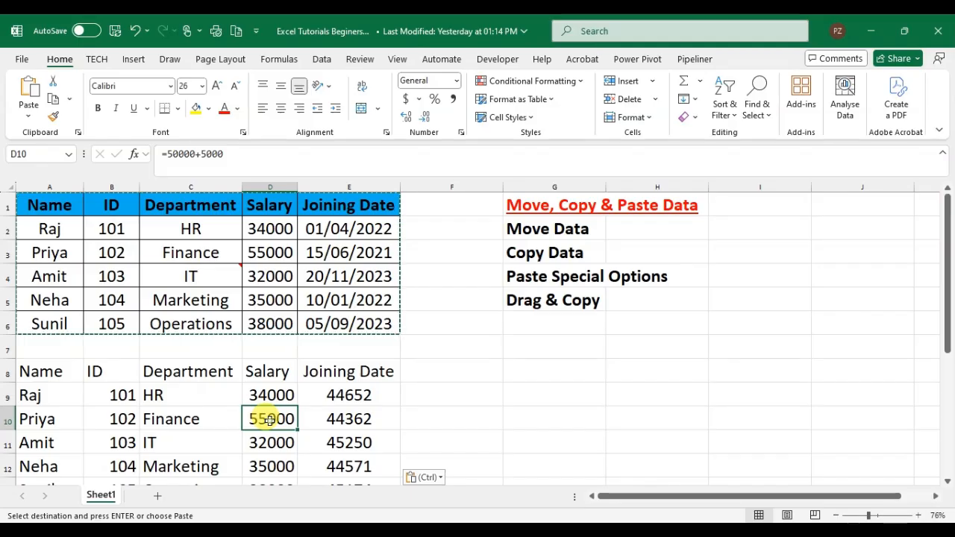
{"action": "double_click", "coordinate": [270, 419]}
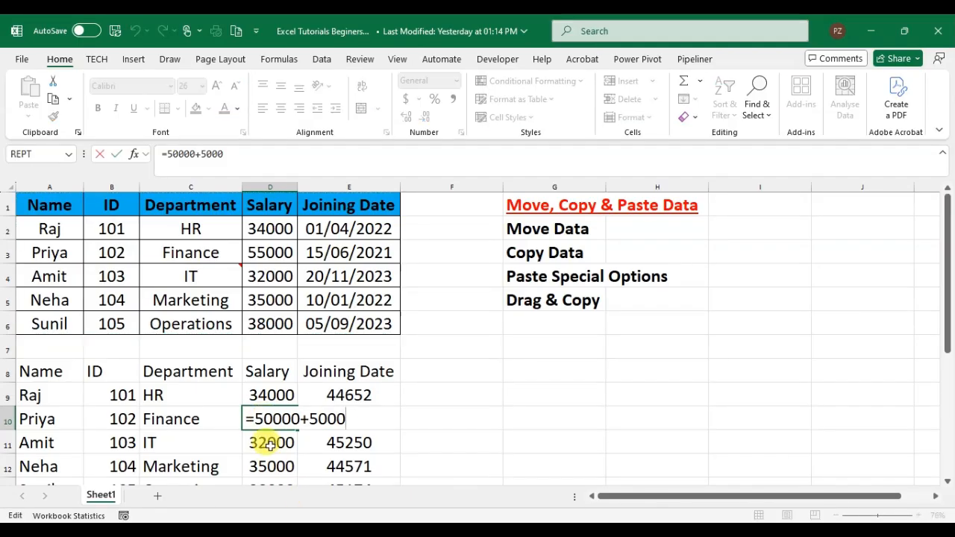
{"action": "left_click", "coordinate": [279, 441]}
{"action": "key", "text": "F2"}
{"action": "left_click", "coordinate": [271, 397]}
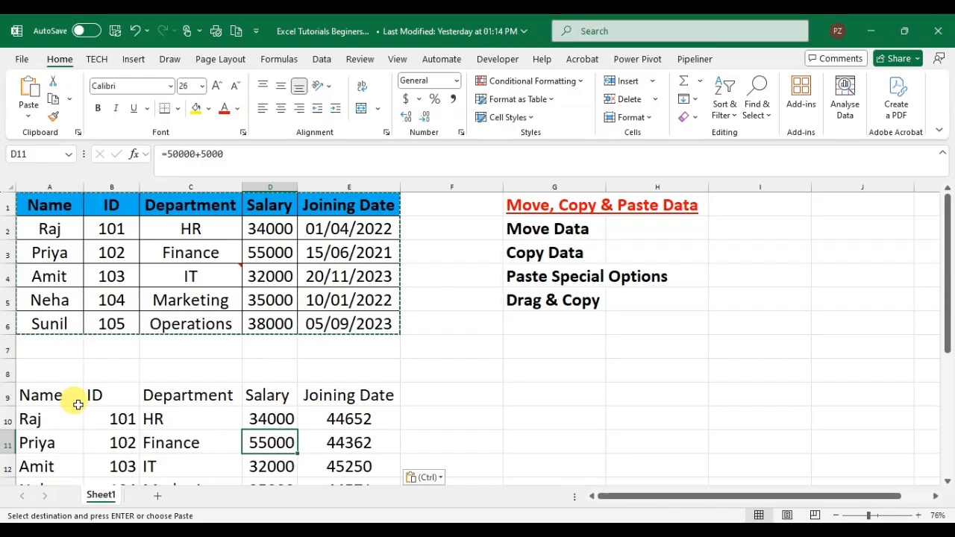
Delete the contents of the entire formulas-only table that starts at cell A9.
{"action": "left_click", "coordinate": [78, 404]}
{"action": "key", "text": "ctrl+a"}
{"action": "key", "text": "Delete"}
{"action": "key", "text": "Escape"}
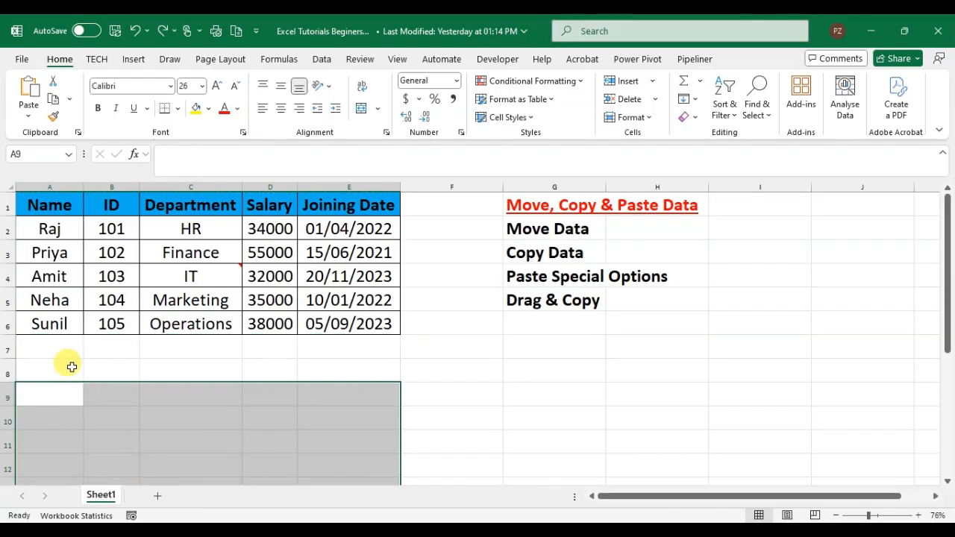
Copy the table A1:E6 and paste only its comments and notes at cell A9 using Paste Special.
{"action": "left_click_drag", "start_coordinate": [41, 206], "coordinate": [353, 328]}
{"action": "key", "text": "ctrl+c"}
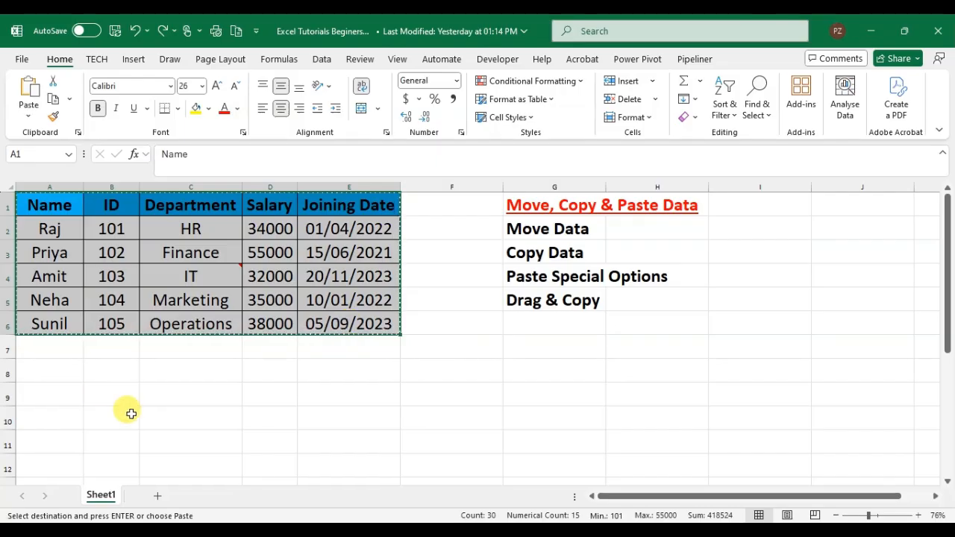
{"action": "left_click", "coordinate": [61, 392]}
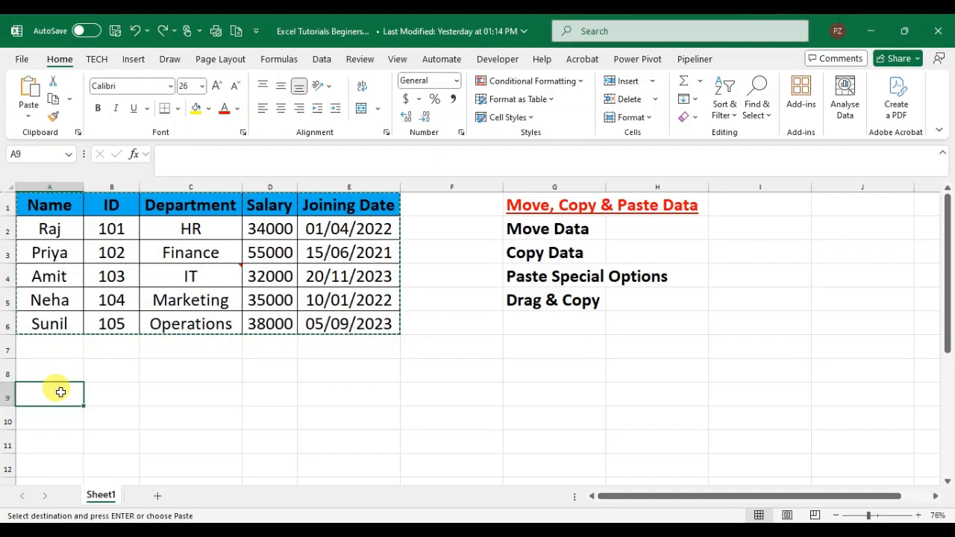
{"action": "key", "text": "ctrl+alt+v"}
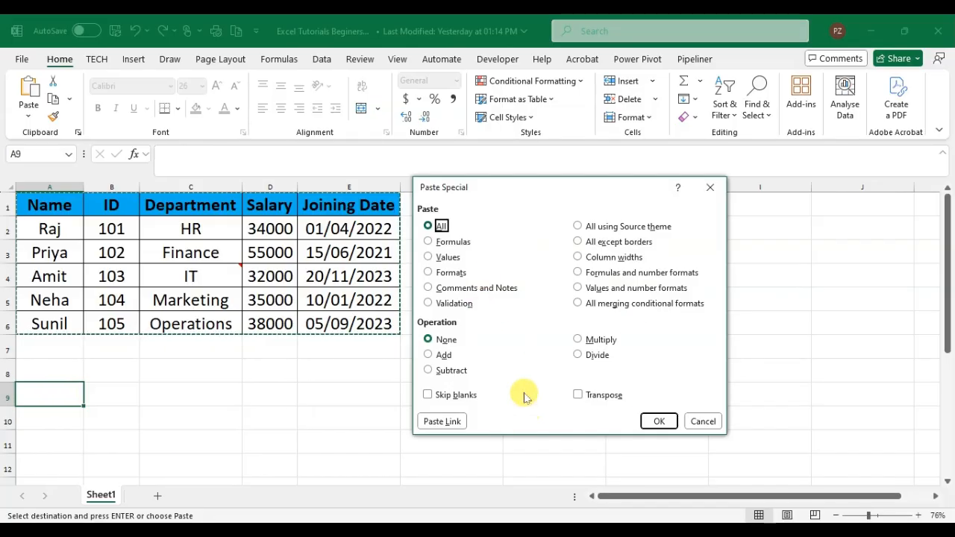
{"action": "left_click", "coordinate": [429, 289]}
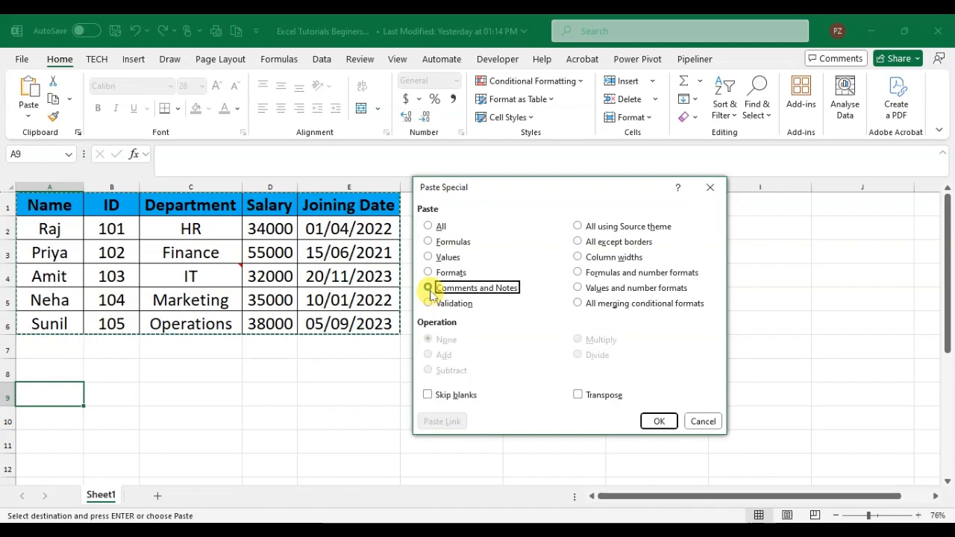
{"action": "left_click", "coordinate": [659, 421]}
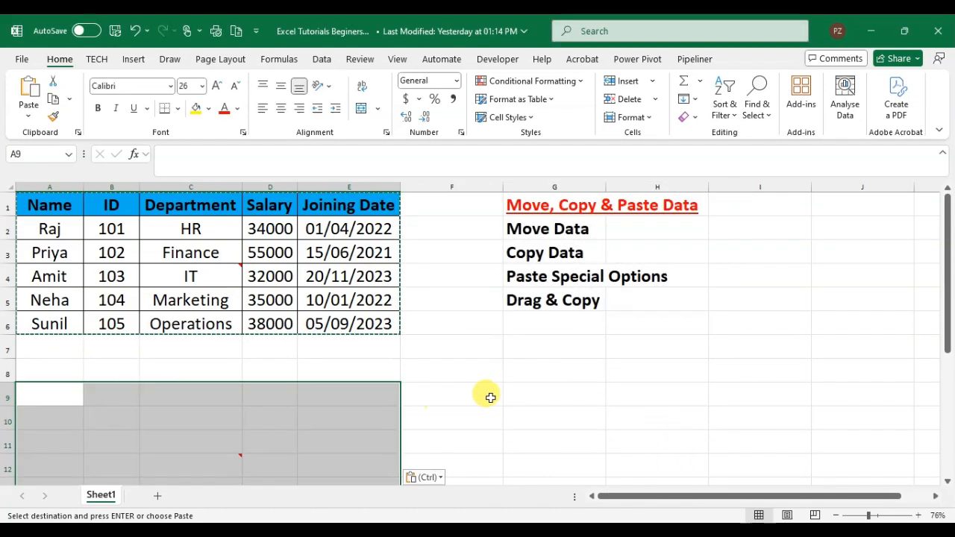
Compare the note on cell C4 with its pasted copy on C12, and undo the comments and notes paste.
{"action": "left_click", "coordinate": [232, 460]}
{"action": "mouse_move", "coordinate": [251, 454]}
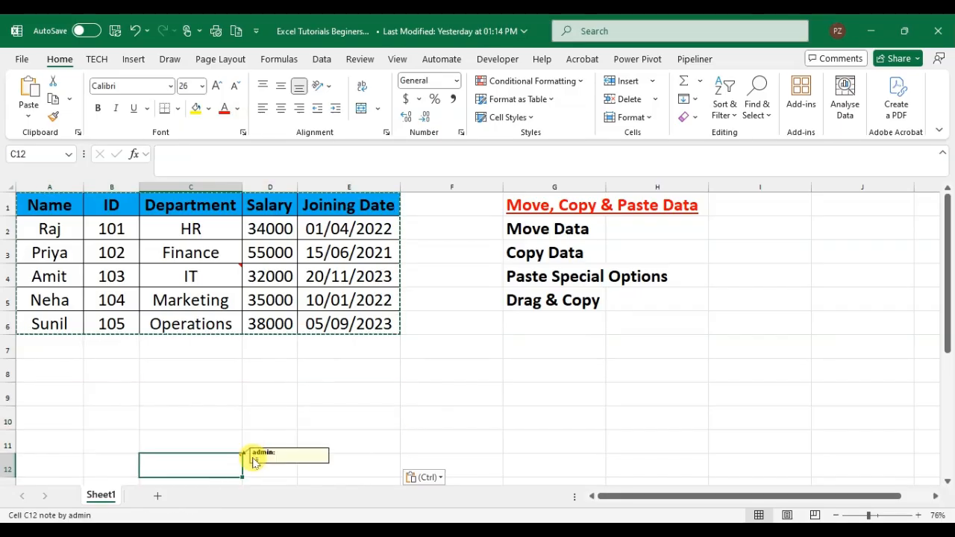
{"action": "left_click", "coordinate": [229, 274]}
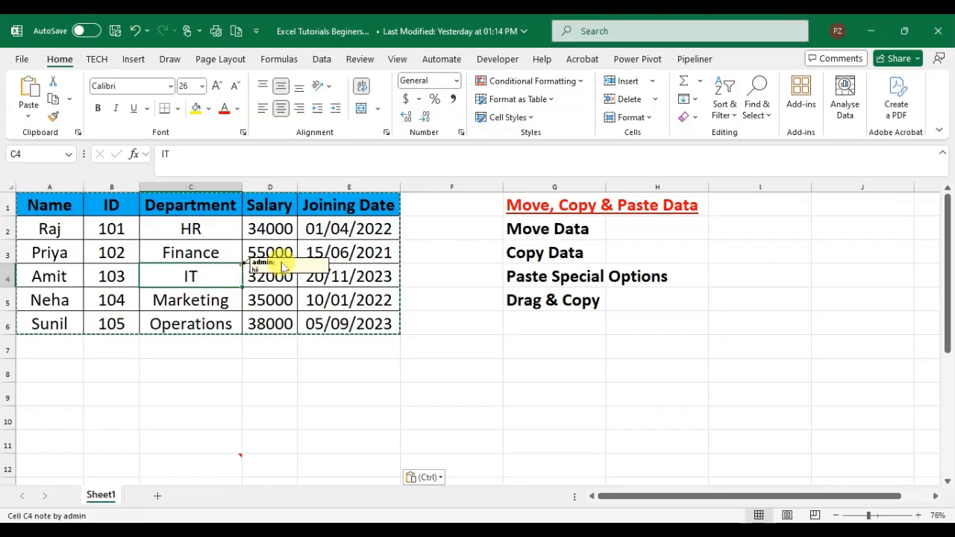
{"action": "left_click", "coordinate": [217, 447]}
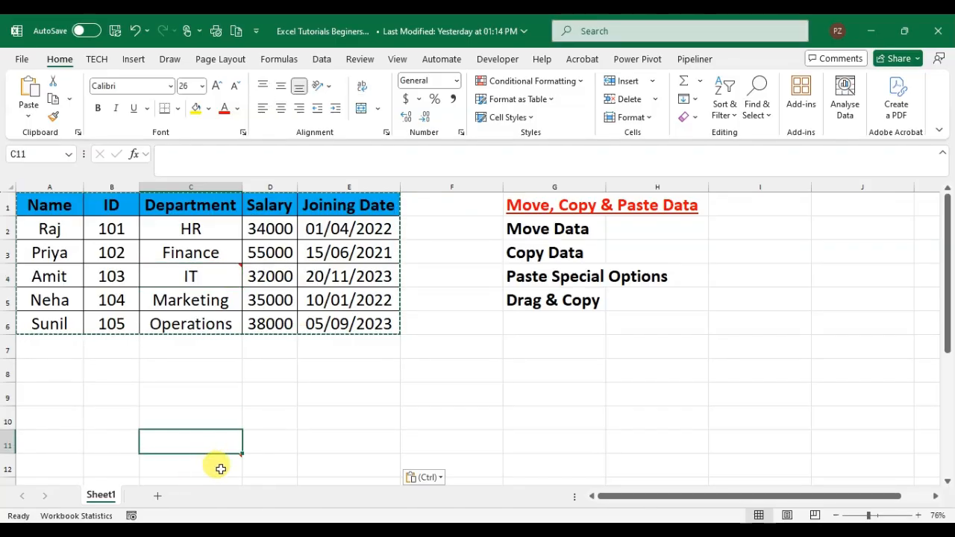
{"action": "left_click", "coordinate": [221, 469]}
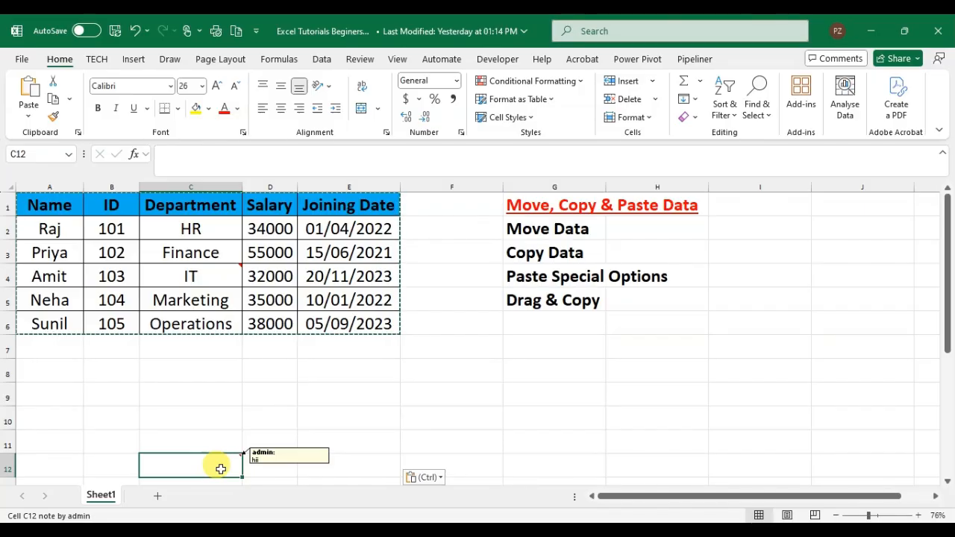
{"action": "key", "text": "ctrl+z"}
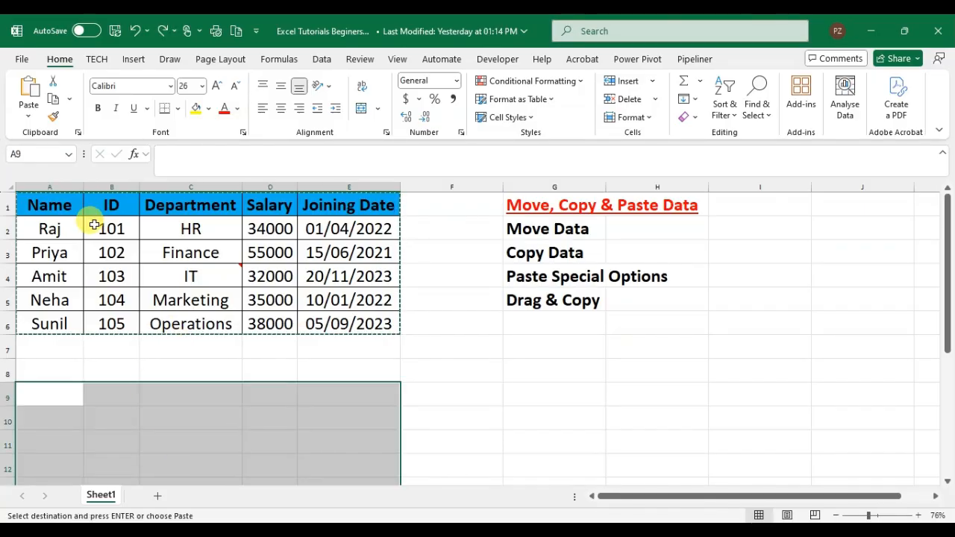
{"action": "key", "text": "Escape"}
Copy the table A1:E6 and paste it transposed at cell A9 using Paste Special.
{"action": "left_click_drag", "start_coordinate": [38, 205], "coordinate": [336, 314]}
{"action": "key", "text": "ctrl+c"}
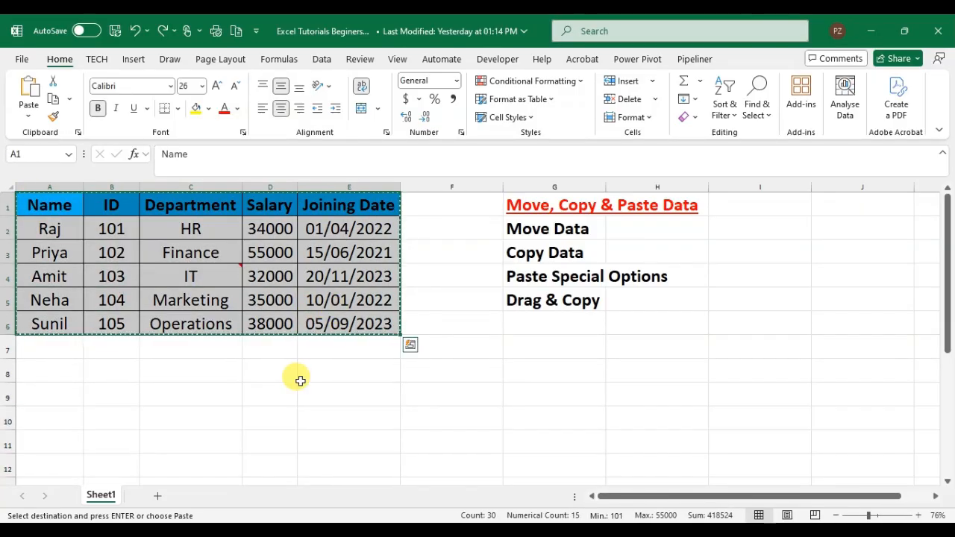
{"action": "left_click", "coordinate": [53, 384]}
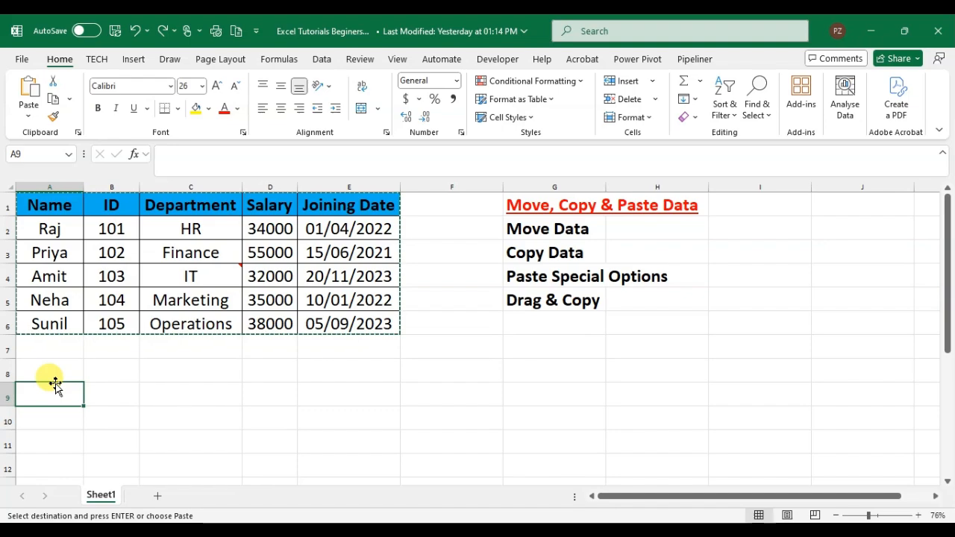
{"action": "key", "text": "ctrl+alt+v"}
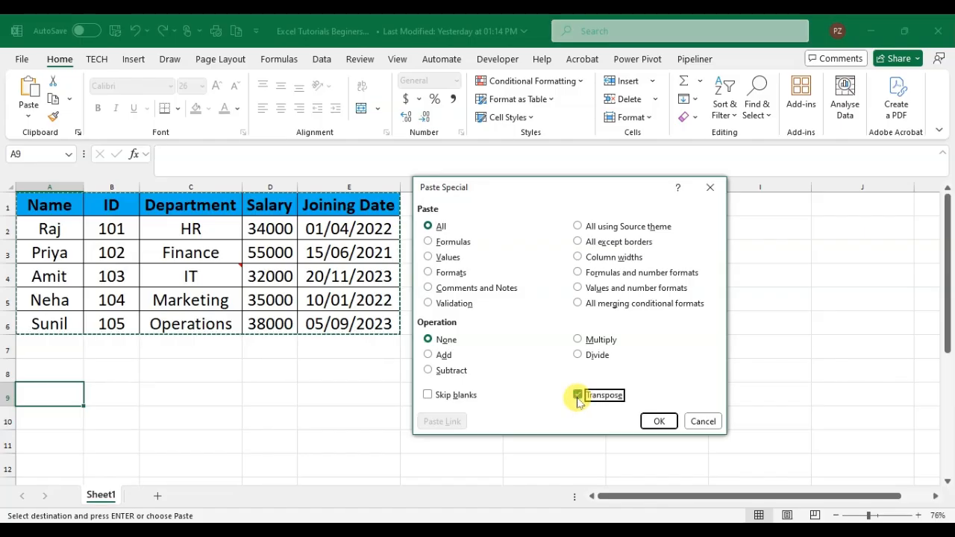
{"action": "left_click", "coordinate": [577, 395]}
{"action": "left_click", "coordinate": [659, 421]}
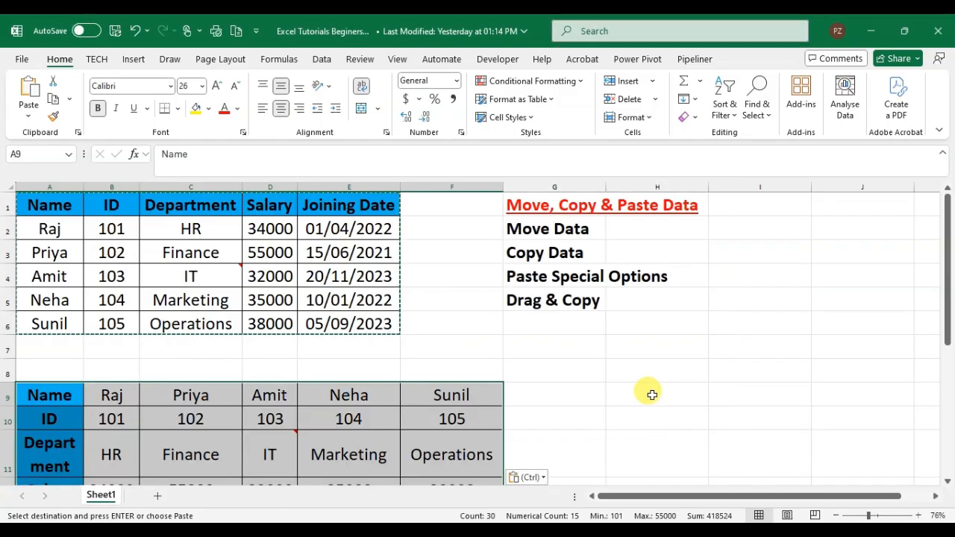
{"action": "key", "text": "Escape"}
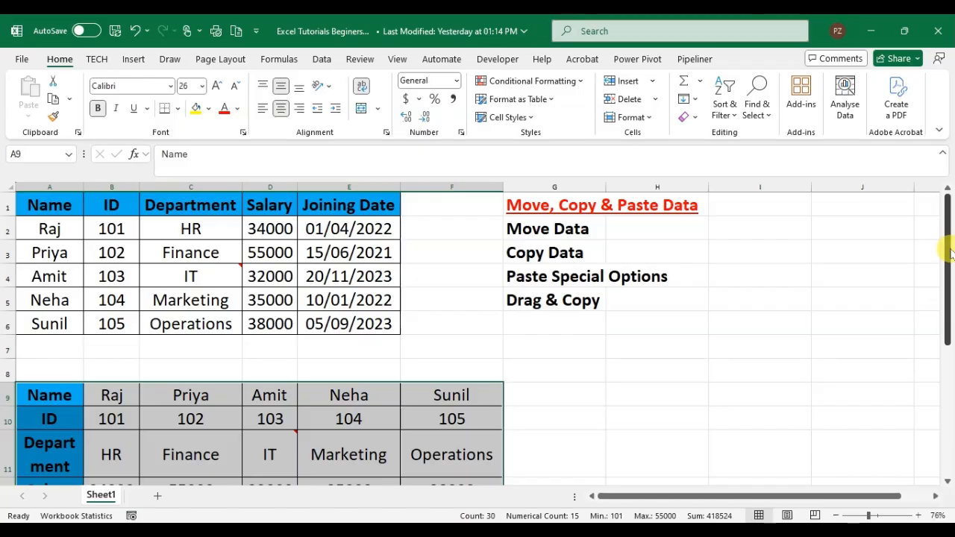
{"action": "left_click_drag", "start_coordinate": [950, 257], "coordinate": [952, 229]}
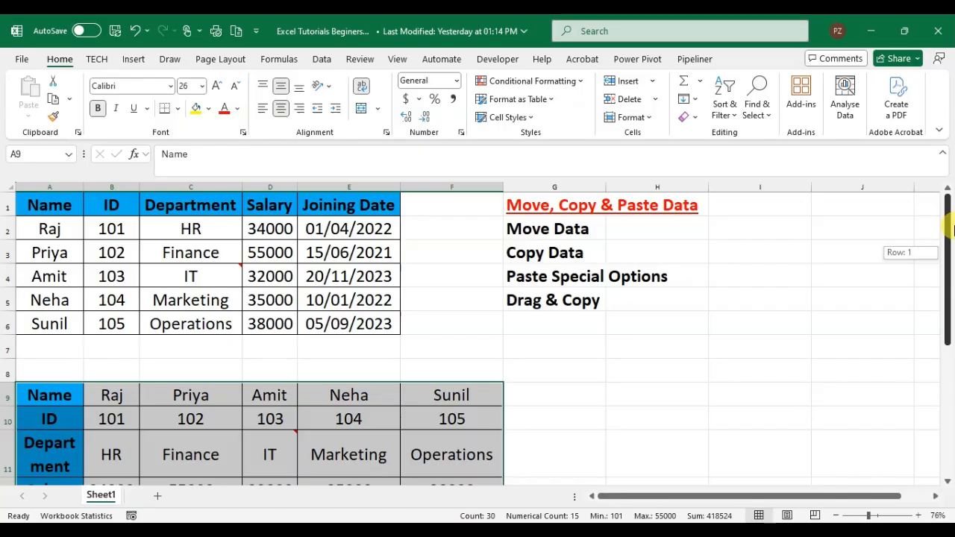
{"action": "mouse_move", "coordinate": [951, 236]}
{"action": "left_mouse_down"}
{"action": "mouse_move", "coordinate": [949, 297]}
{"action": "mouse_move", "coordinate": [950, 191]}
{"action": "mouse_move", "coordinate": [950, 237]}
{"action": "left_mouse_up"}
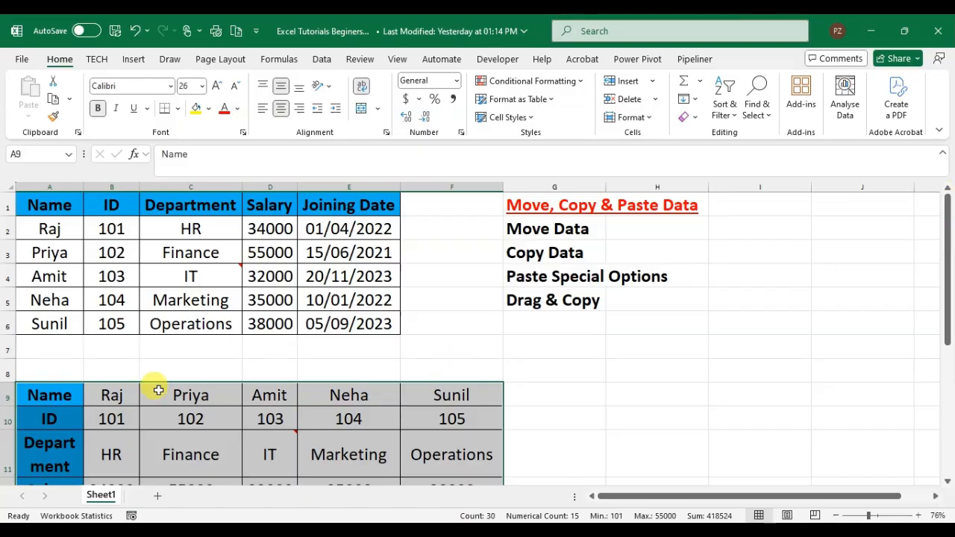
Copy the transposed table A9:F13 and paste it transposed at cell H7 using Paste Special.
{"action": "left_click", "coordinate": [78, 399]}
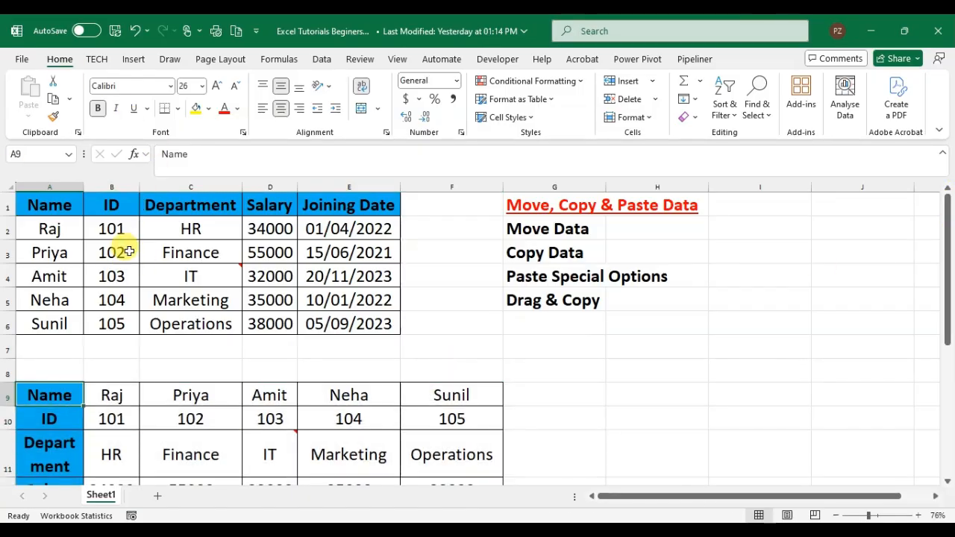
{"action": "key", "text": "ctrl+shift+Right"}
{"action": "key", "text": "ctrl+shift+Down"}
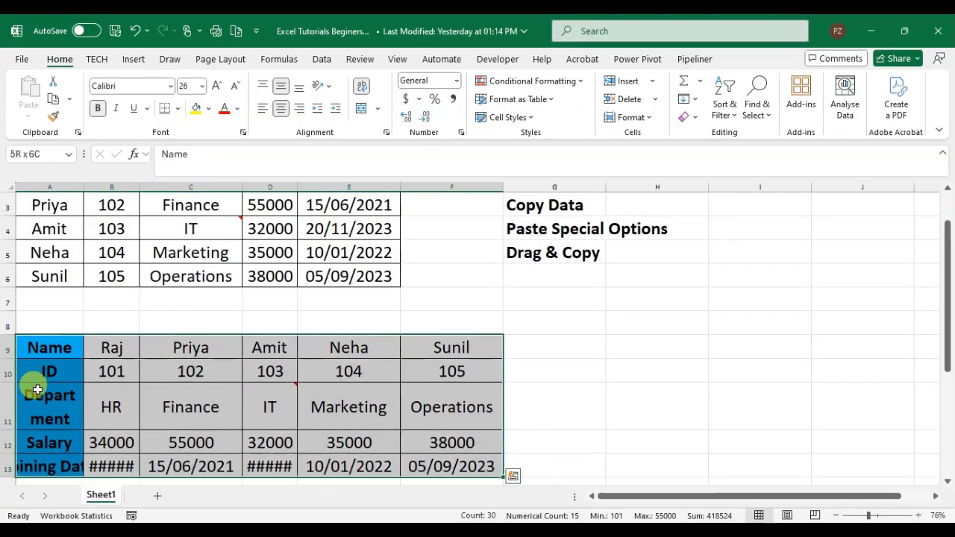
{"action": "key", "text": "ctrl+c"}
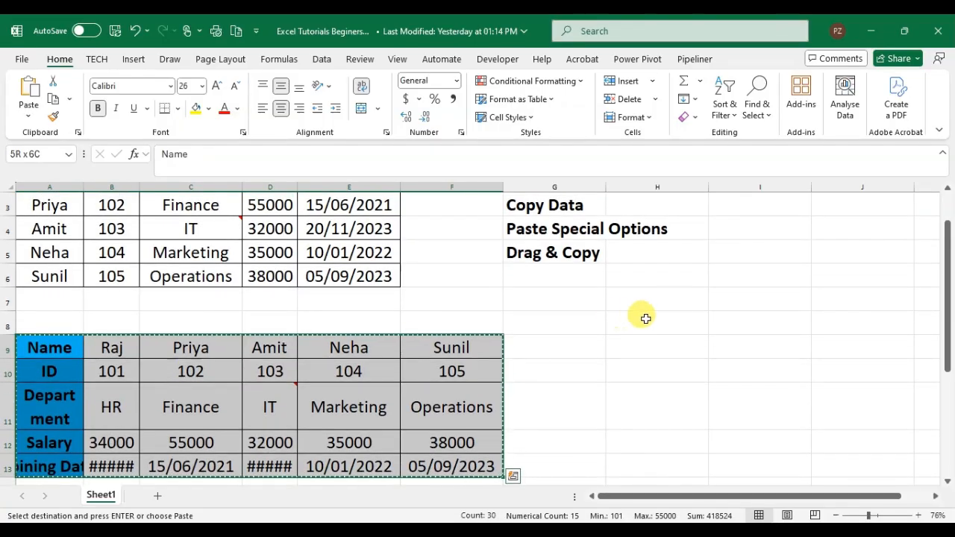
{"action": "left_click", "coordinate": [684, 306]}
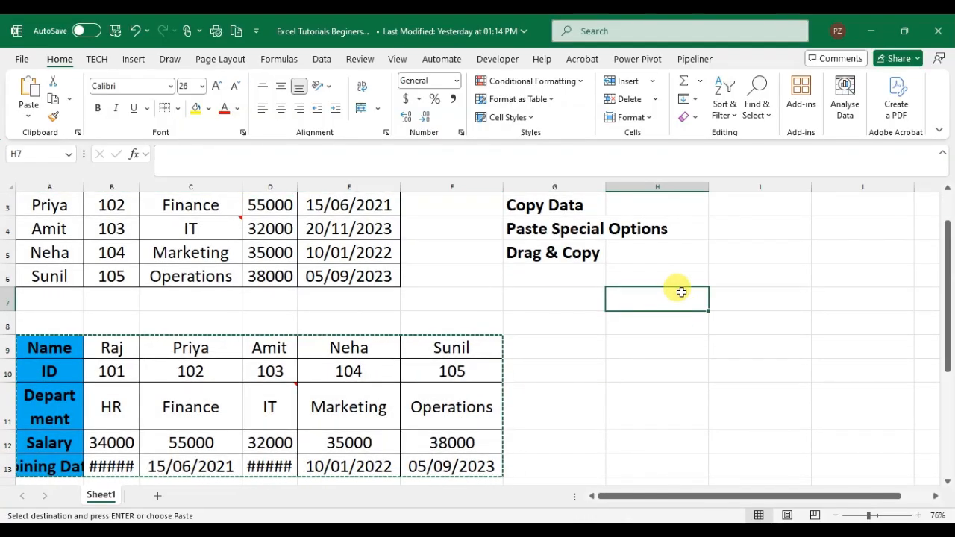
{"action": "key", "text": "ctrl+alt+v"}
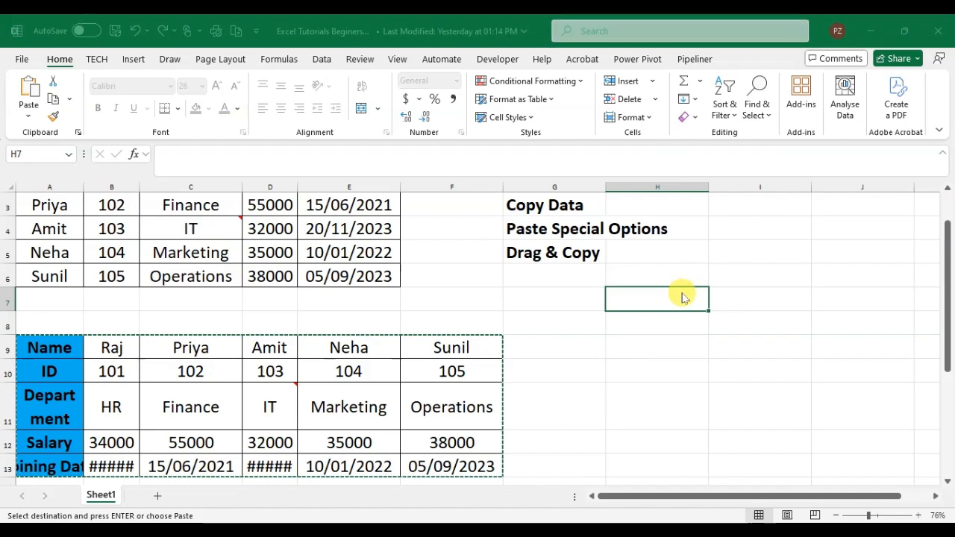
{"action": "left_click", "coordinate": [578, 395]}
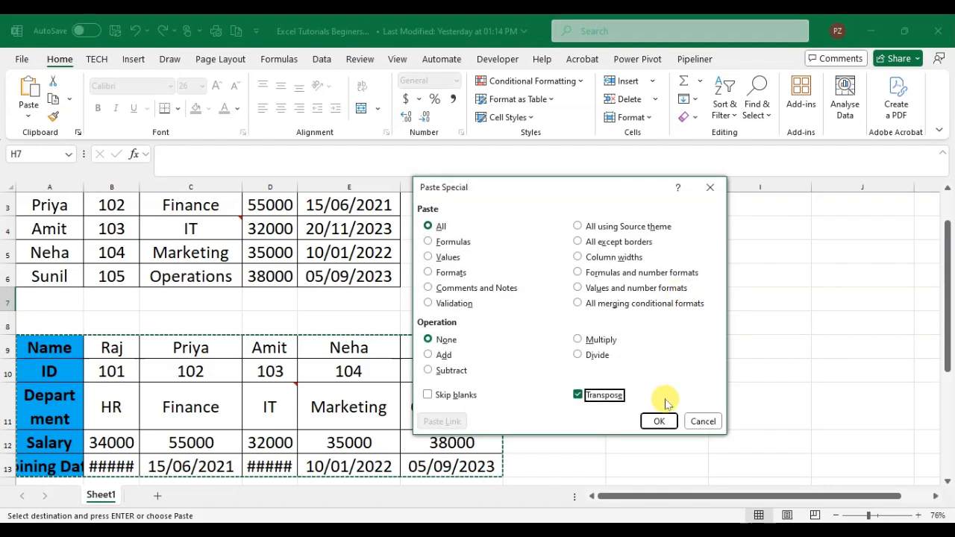
{"action": "left_click", "coordinate": [657, 421]}
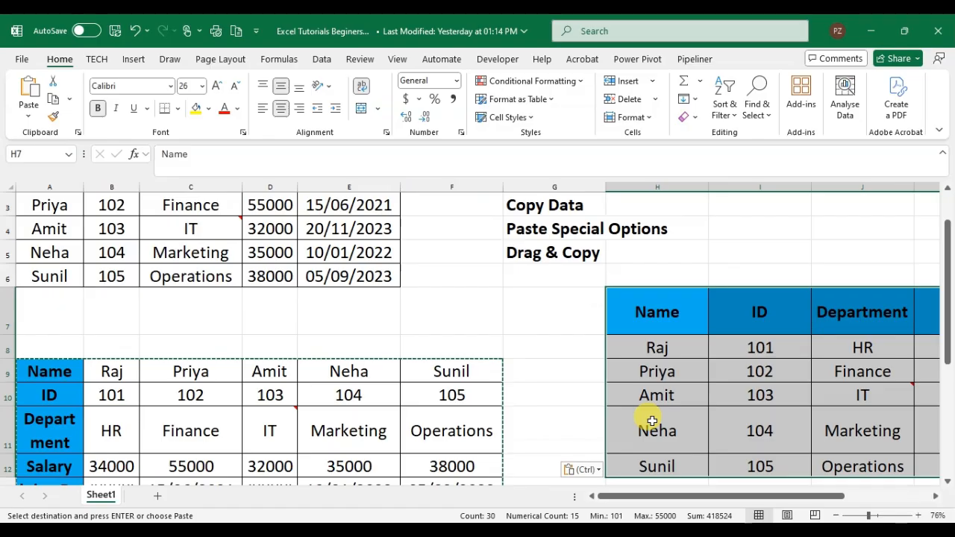
Examine the table pasted at H7 across its columns and compare it with the transposed and original tables.
{"action": "left_click", "coordinate": [657, 331]}
{"action": "key", "text": "Right"}
{"action": "key", "text": "Right"}
{"action": "key", "text": "Right"}
{"action": "key", "text": "Right"}
{"action": "key", "text": "Right"}
{"action": "key", "text": "Left"}
{"action": "key", "text": "Left"}
{"action": "key", "text": "Left"}
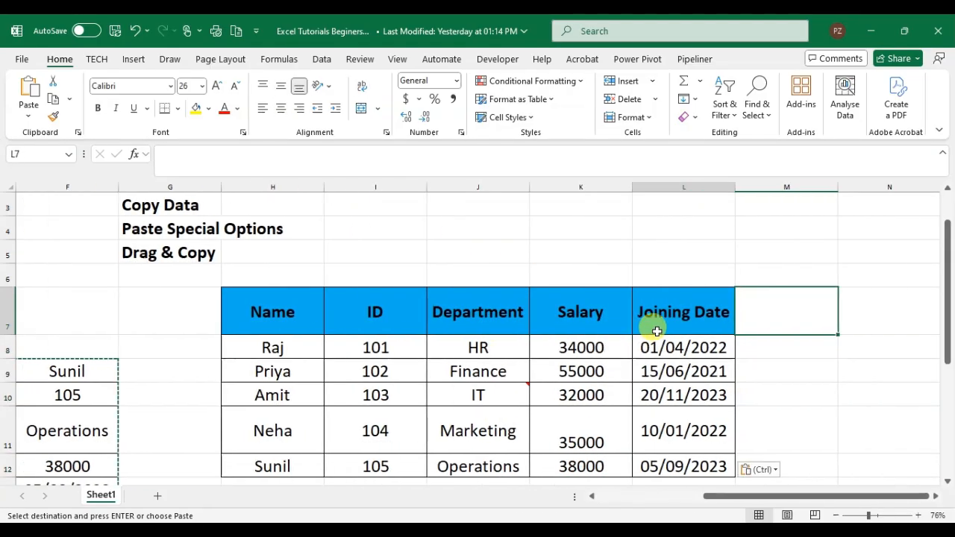
{"action": "key", "text": "Left"}
{"action": "key", "text": "Left"}
{"action": "key", "text": "Left"}
{"action": "key", "text": "Left"}
{"action": "key", "text": "Left"}
{"action": "key", "text": "Left"}
{"action": "key", "text": "Left"}
{"action": "key", "text": "Left"}
{"action": "key", "text": "Left"}
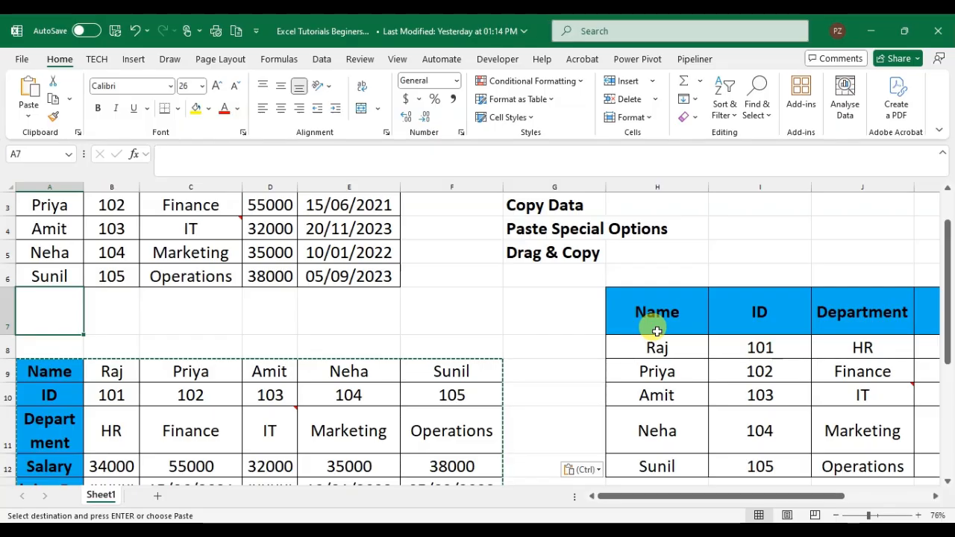
{"action": "key", "text": "Up"}
{"action": "key", "text": "Up"}
{"action": "key", "text": "Up"}
{"action": "key", "text": "Up"}
{"action": "key", "text": "Up"}
{"action": "key", "text": "Up"}
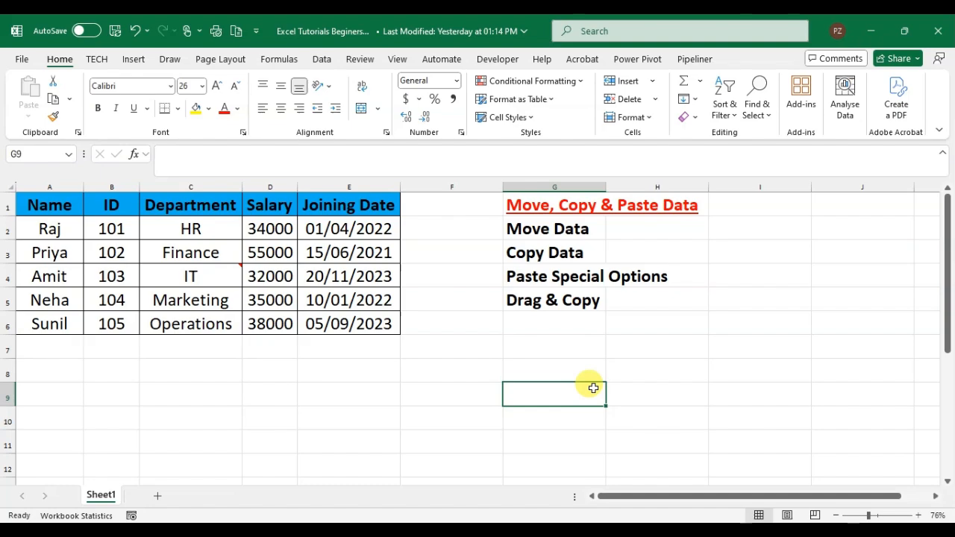
Copy the employee table A1:E6 directly to the range starting at cell D8 with drag-and-copy.
{"action": "left_click_drag", "start_coordinate": [55, 203], "coordinate": [370, 321]}
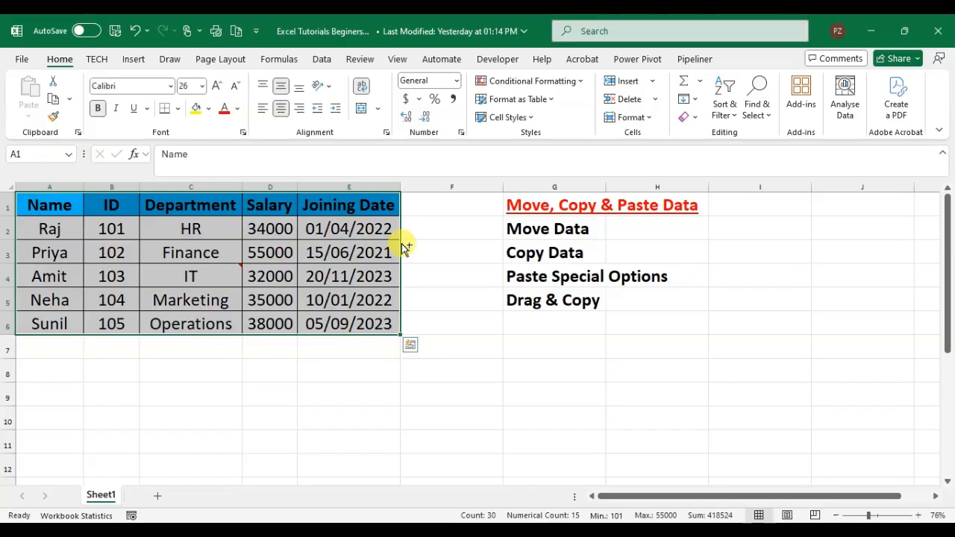
{"action": "left_click_drag", "start_coordinate": [403, 246], "coordinate": [668, 421]}
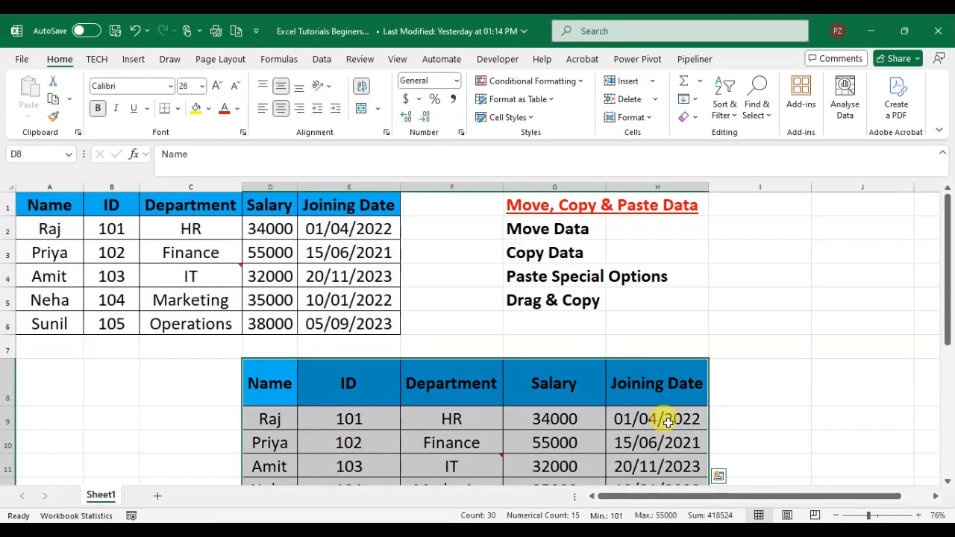